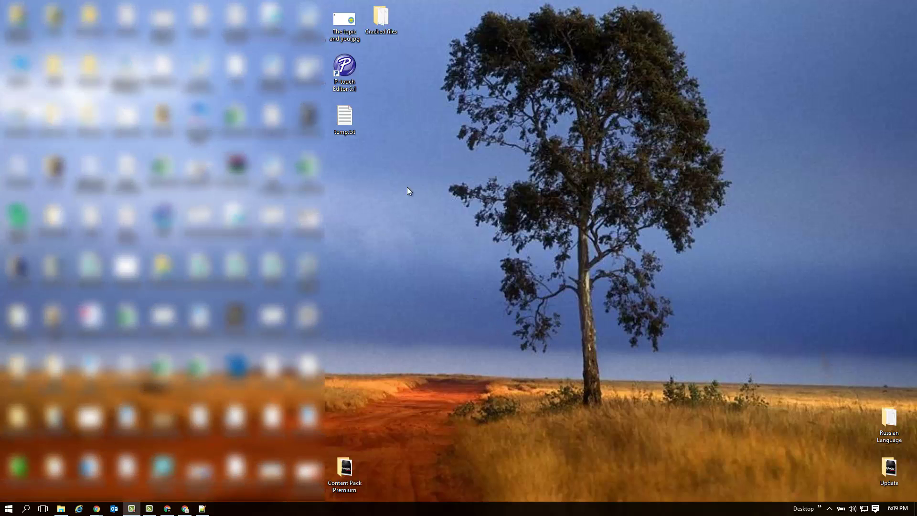
Launch P-touch Editor from its desktop icon.
{"action": "double_click", "coordinate": [348, 70]}
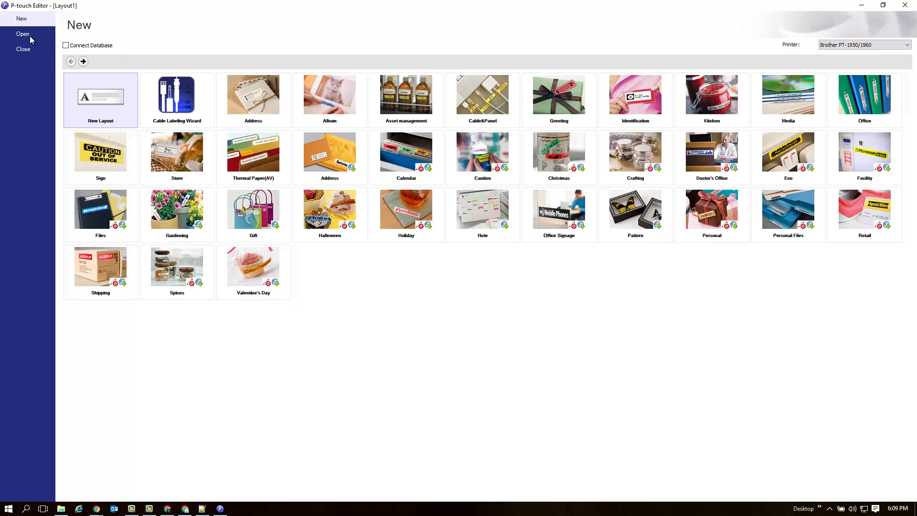
Start a new blank layout and choose Insert > Bar Code to add a barcode.
{"action": "left_click", "coordinate": [93, 97]}
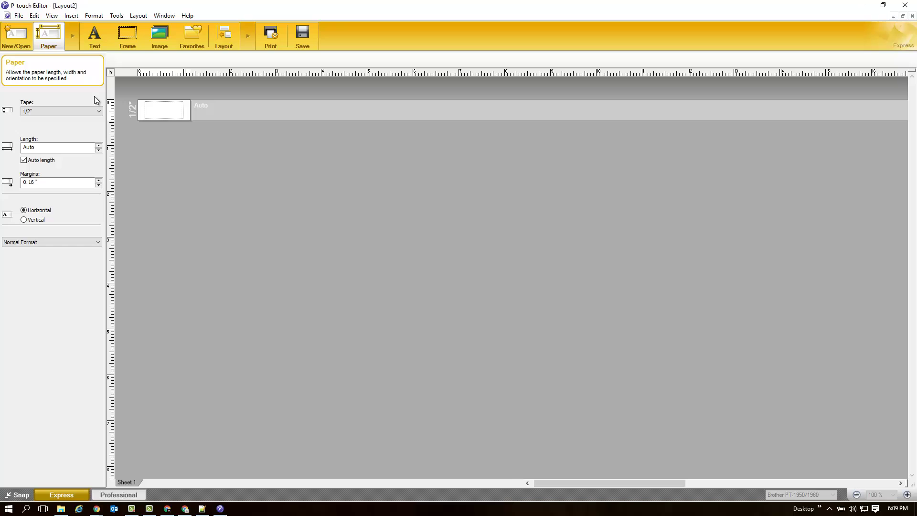
{"action": "left_click", "coordinate": [53, 15]}
{"action": "mouse_move", "coordinate": [76, 20]}
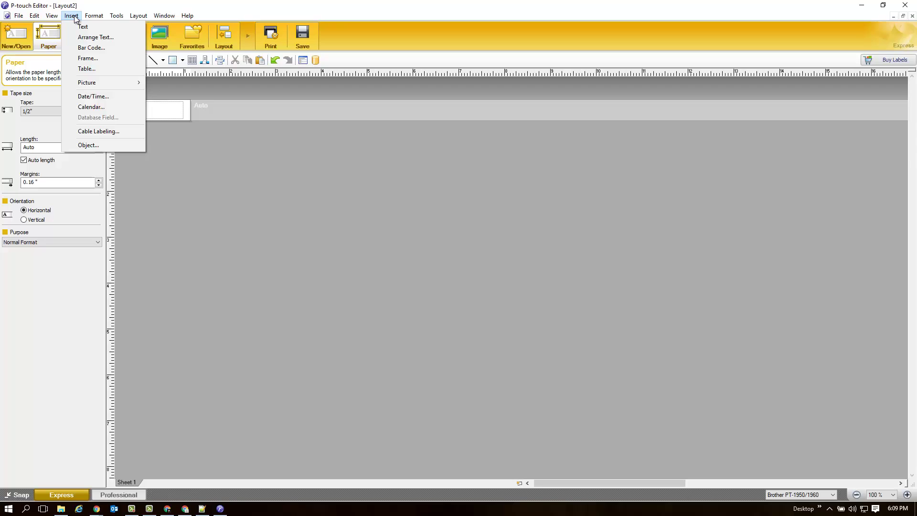
{"action": "left_click", "coordinate": [75, 47]}
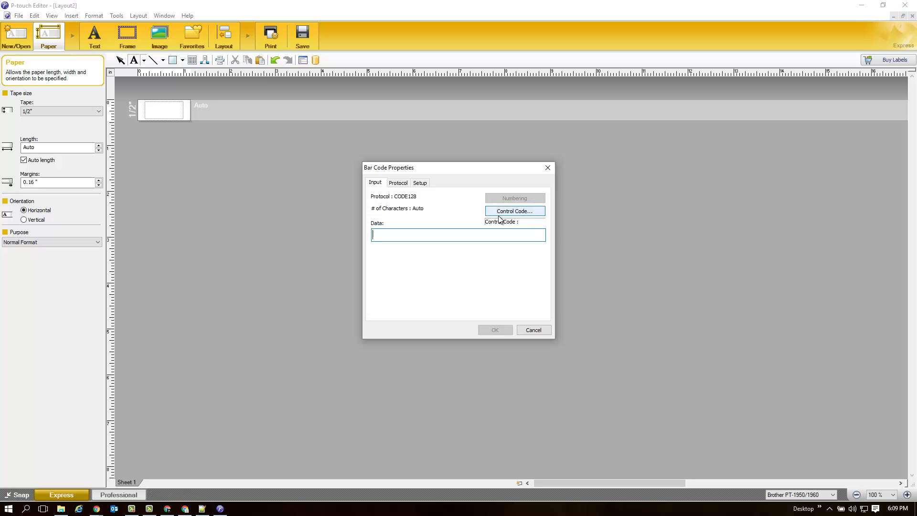
Paste FOC12345YANK as the barcode data, keeping CODE128 as the protocol.
{"action": "right_click", "coordinate": [464, 235]}
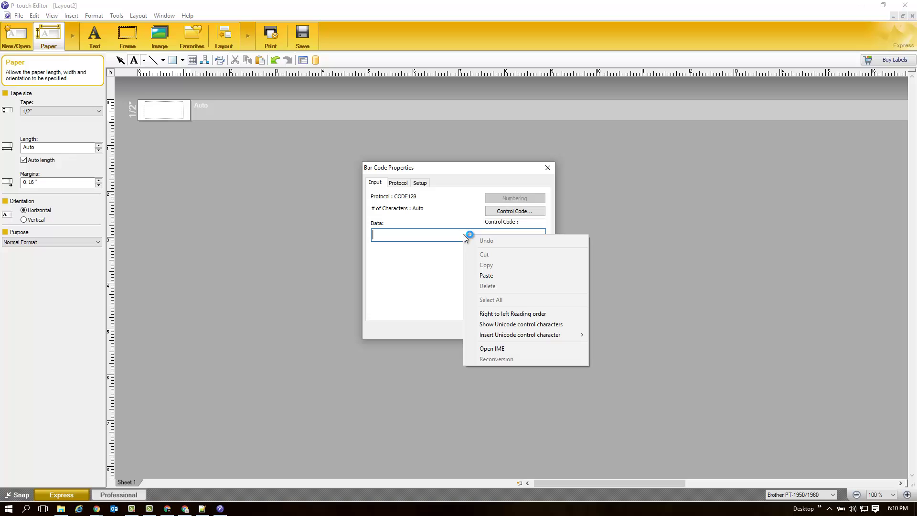
{"action": "left_click", "coordinate": [507, 276]}
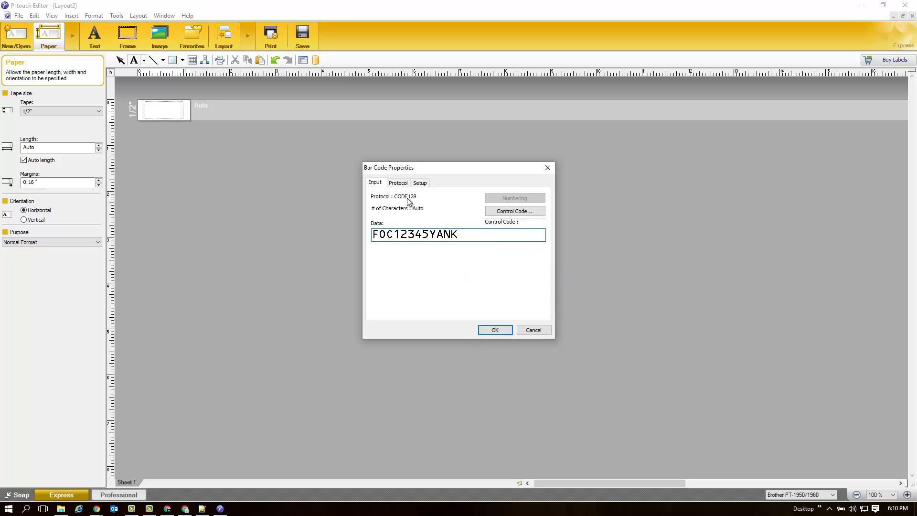
{"action": "left_click", "coordinate": [497, 214]}
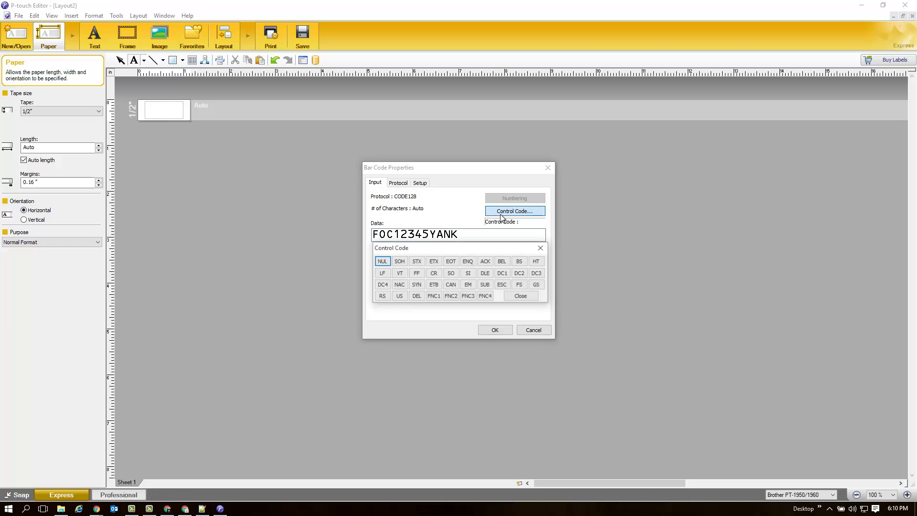
{"action": "left_click", "coordinate": [497, 215]}
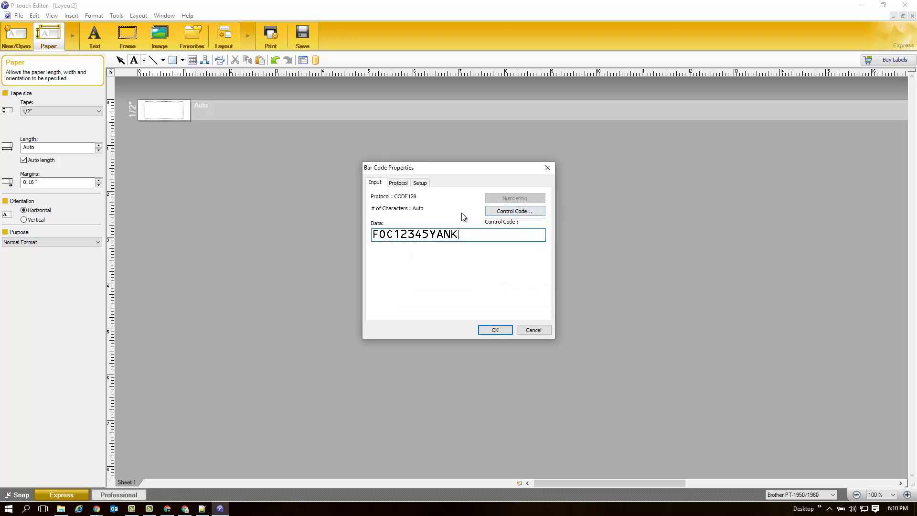
{"action": "left_click", "coordinate": [401, 184]}
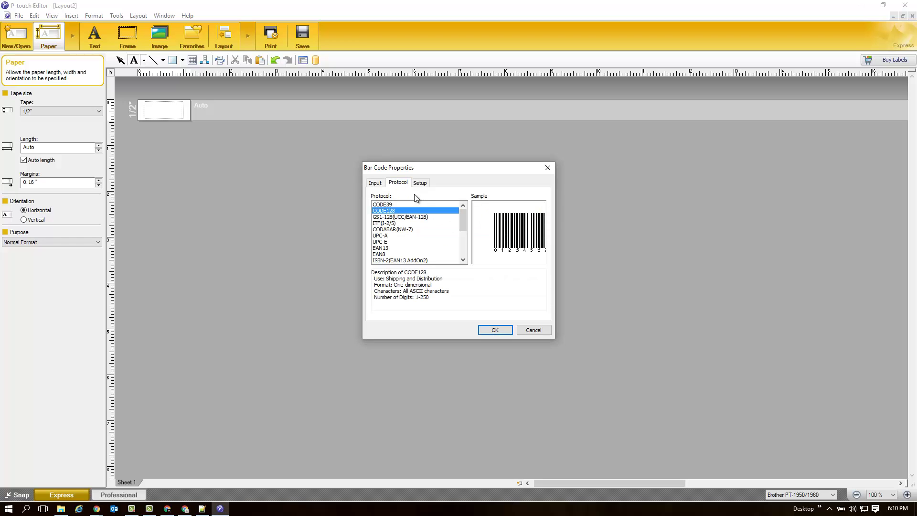
{"action": "left_click", "coordinate": [375, 183]}
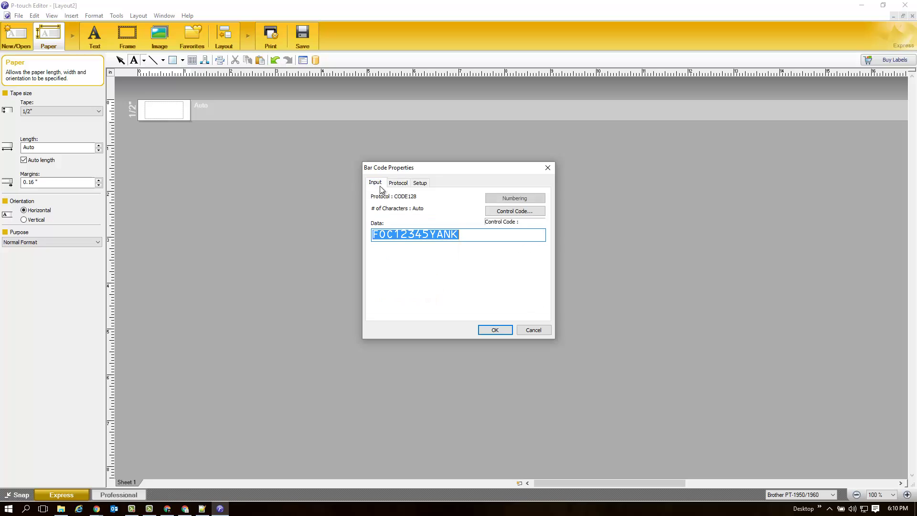
Place the FOC12345YANK barcode on the label and hide its characters.
{"action": "left_click", "coordinate": [500, 331]}
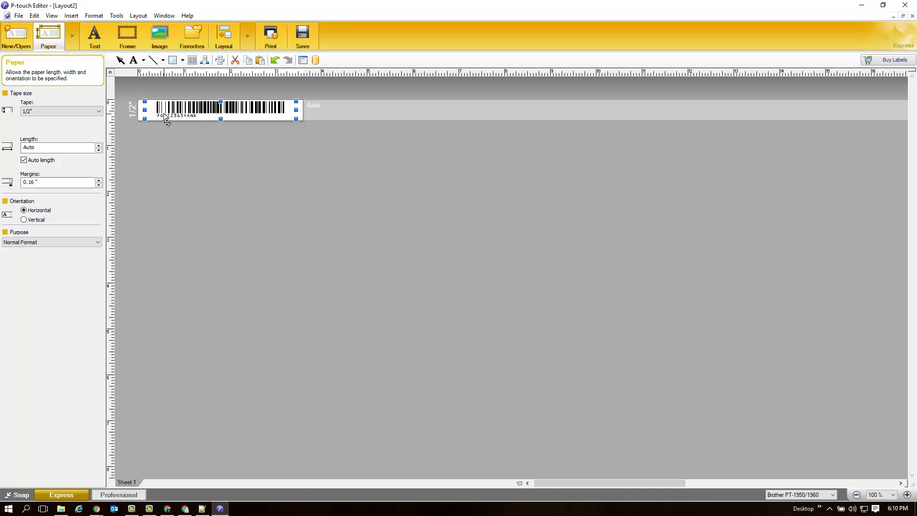
{"action": "right_click", "coordinate": [177, 115]}
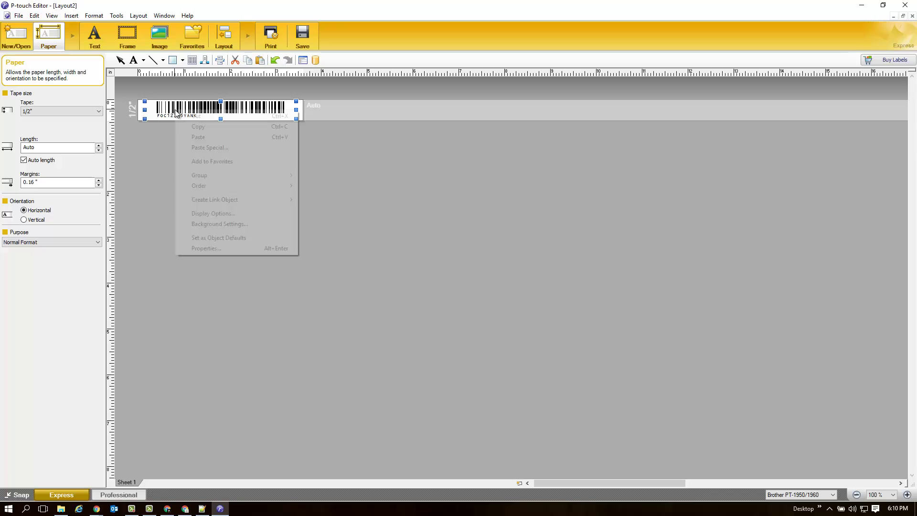
{"action": "left_click", "coordinate": [240, 248]}
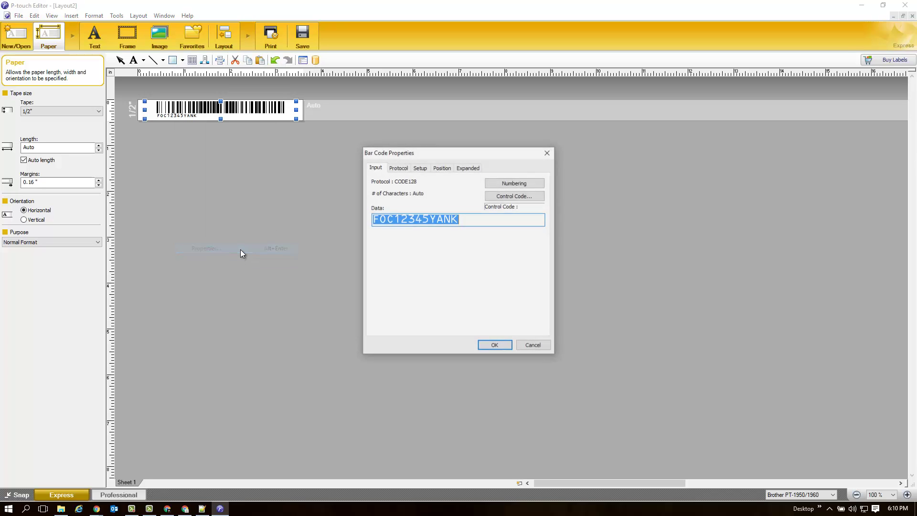
{"action": "left_click", "coordinate": [418, 169]}
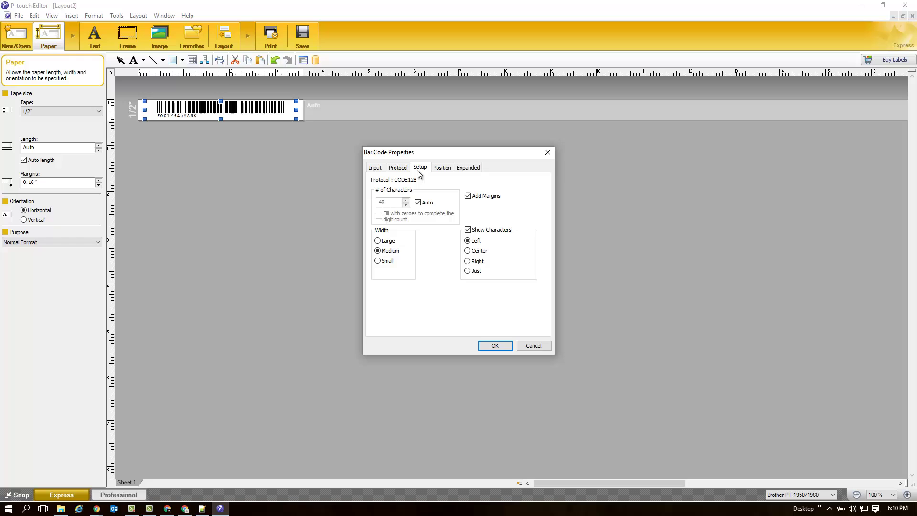
{"action": "left_click", "coordinate": [468, 230]}
{"action": "left_click", "coordinate": [505, 345]}
Show the barcode characters again, centred beneath the bars, and deselect the barcode.
{"action": "right_click", "coordinate": [239, 116]}
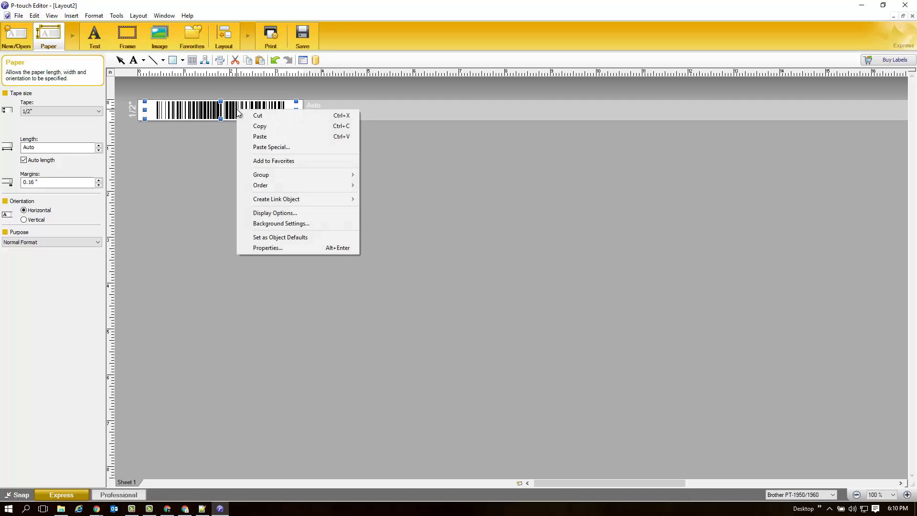
{"action": "left_click", "coordinate": [272, 248]}
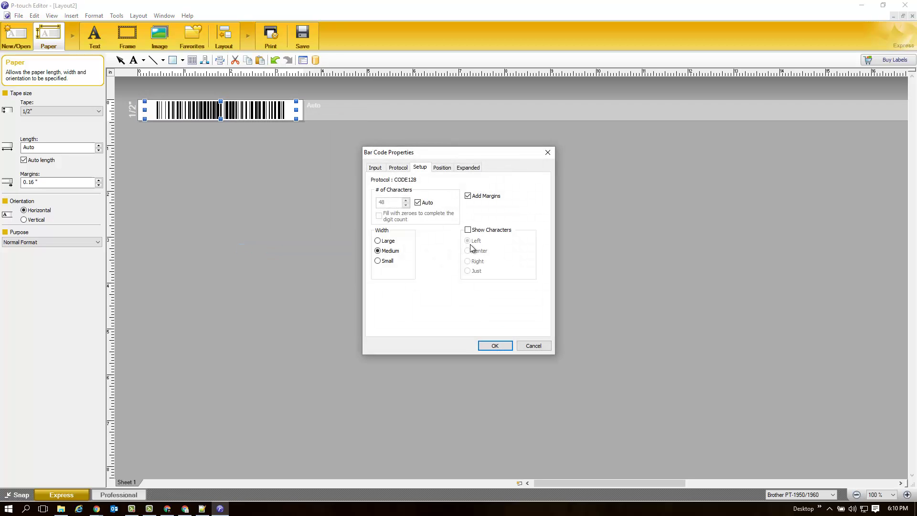
{"action": "left_click", "coordinate": [469, 230]}
{"action": "left_click", "coordinate": [469, 251]}
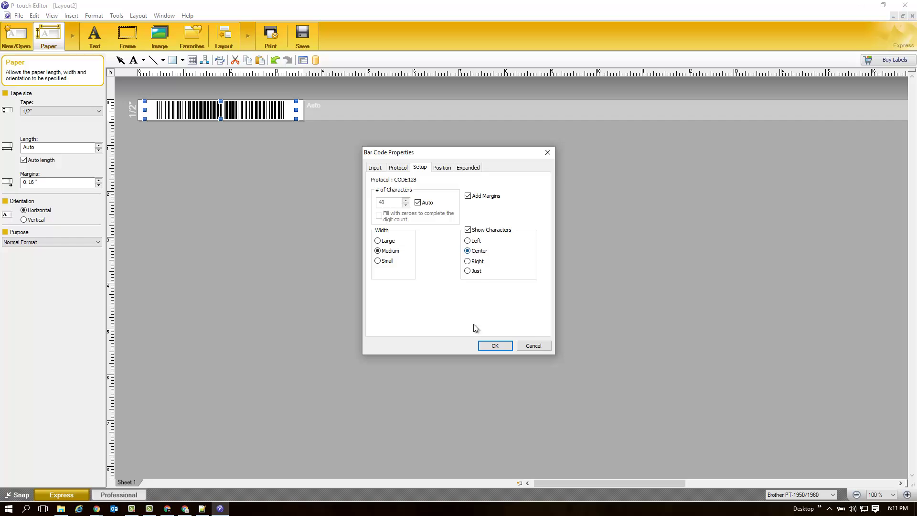
{"action": "left_click", "coordinate": [494, 345]}
{"action": "left_click", "coordinate": [230, 133]}
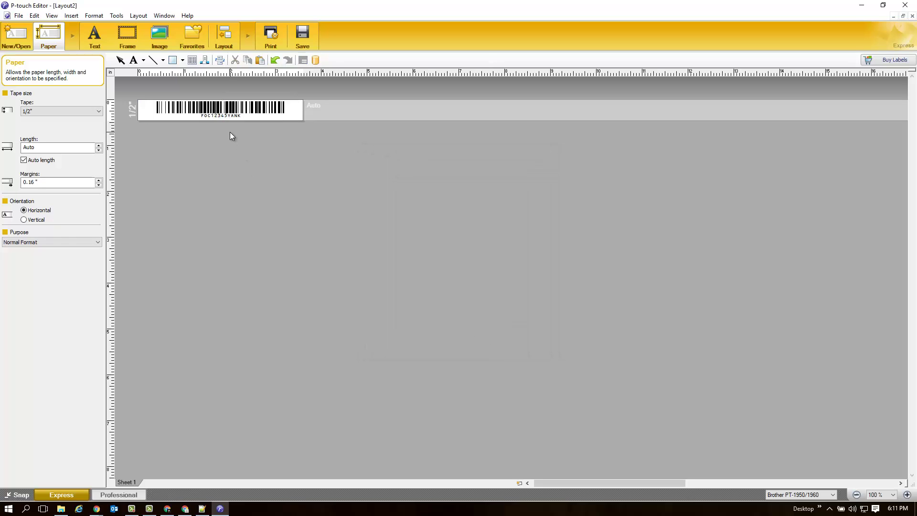
Print a single copy of the CODE128 barcode label.
{"action": "left_click", "coordinate": [270, 39]}
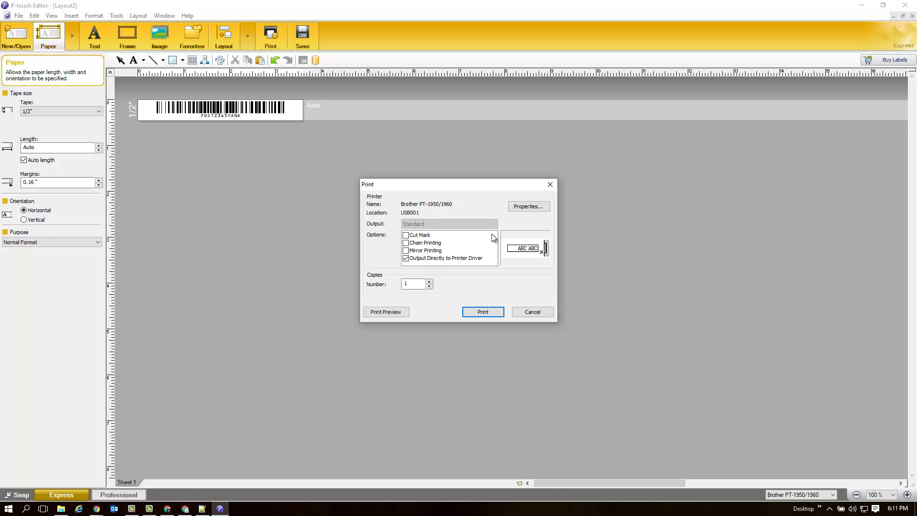
{"action": "left_click", "coordinate": [482, 312]}
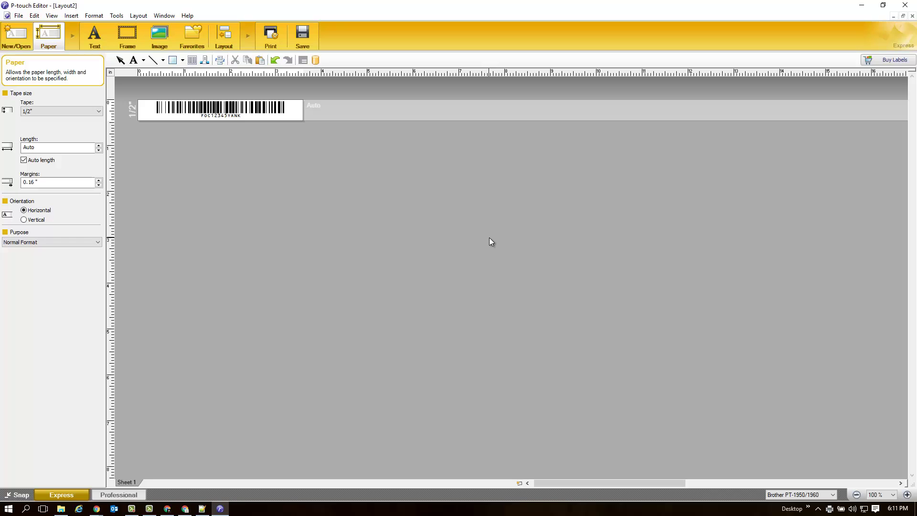
Open Notepad through Start > Run and type FOC12345YANK on its first line.
{"action": "left_click", "coordinate": [9, 509]}
{"action": "left_click", "coordinate": [36, 458]}
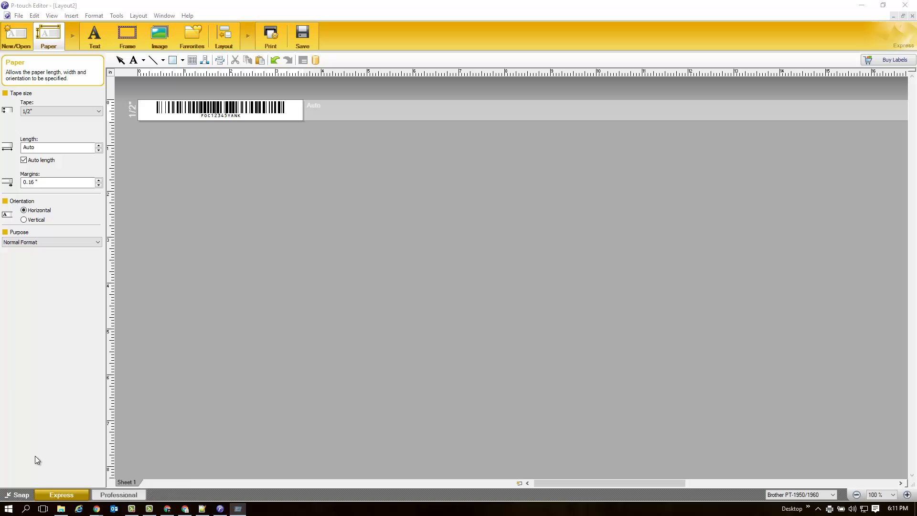
{"action": "key", "text": "Return"}
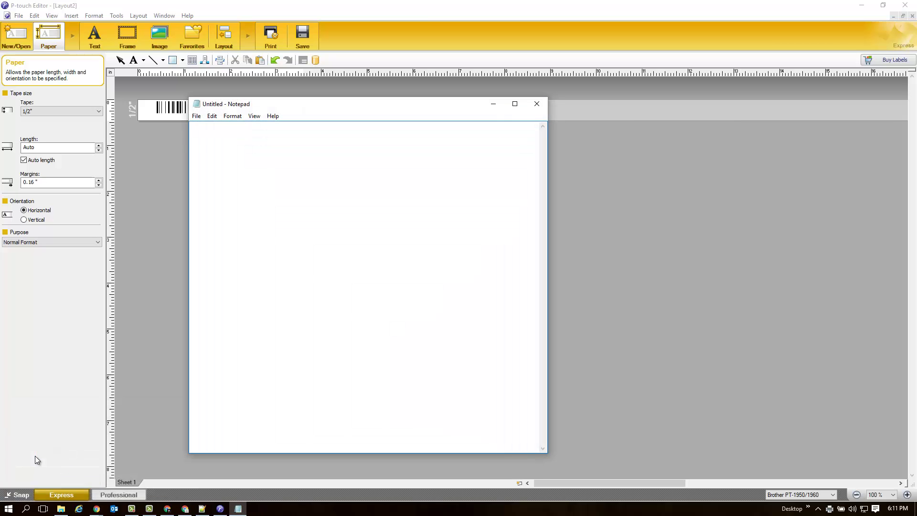
{"action": "type", "text": "FOC12345YANK"}
{"action": "key", "text": "Return"}
Minimize Notepad and start a database connection from the File menu.
{"action": "left_click", "coordinate": [494, 104]}
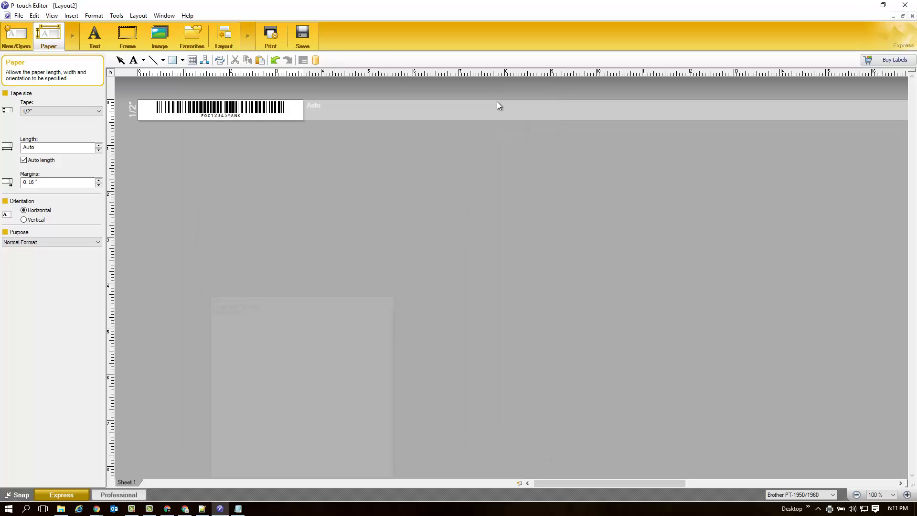
{"action": "left_click", "coordinate": [19, 16]}
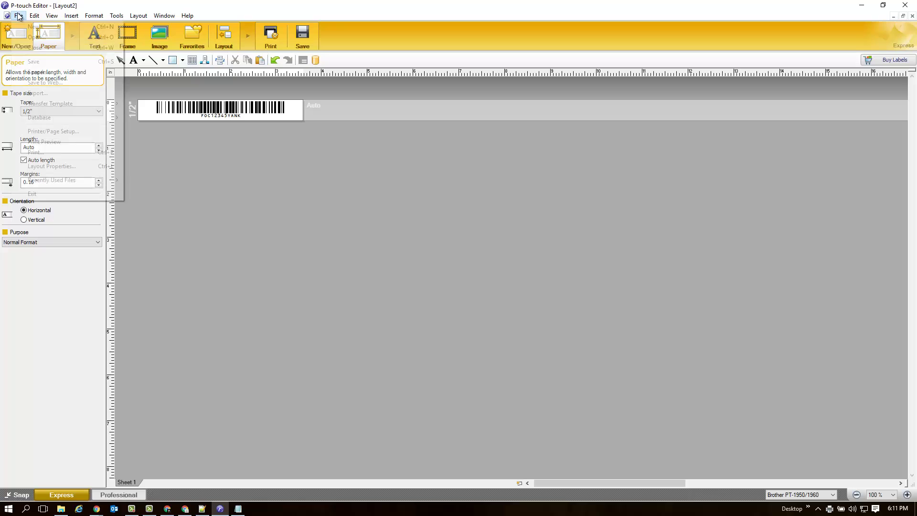
{"action": "mouse_move", "coordinate": [49, 116]}
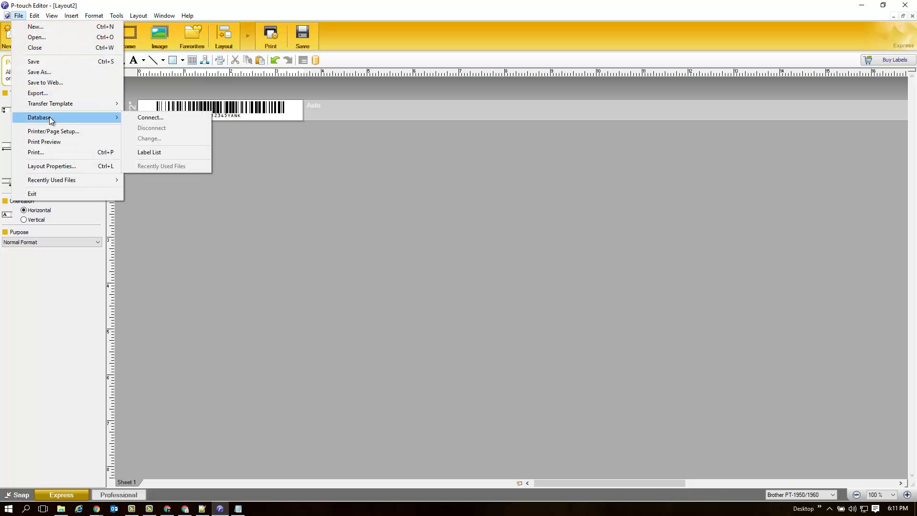
{"action": "left_click", "coordinate": [162, 119]}
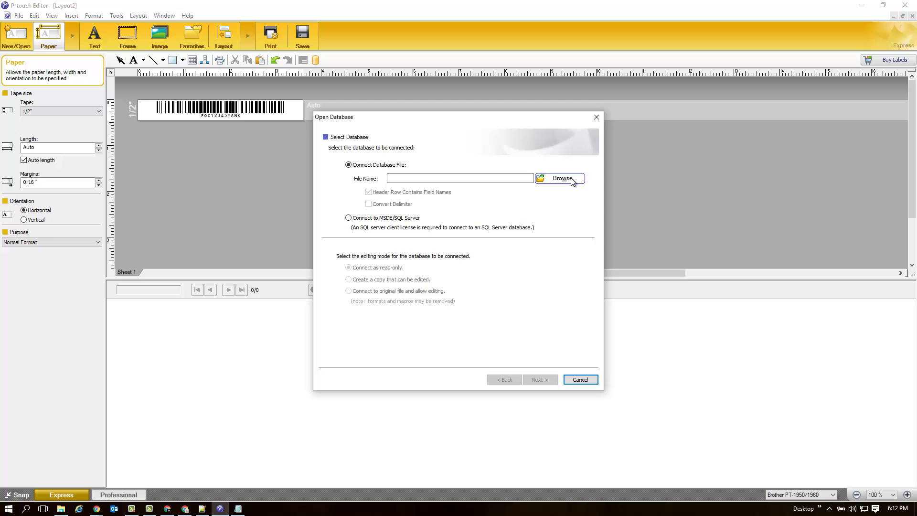
Browse to AIMS Ed2\Example and open AIMS_BE.accdb as the database file.
{"action": "left_click", "coordinate": [563, 178]}
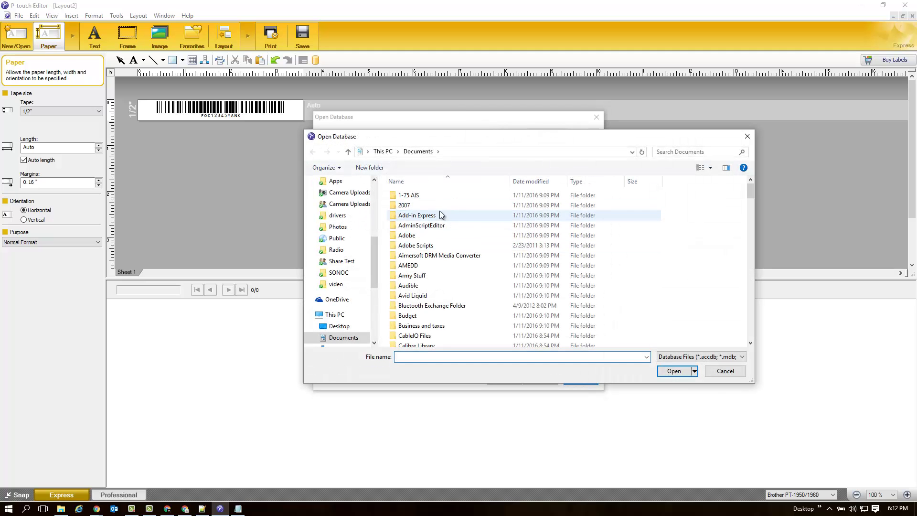
{"action": "left_click_drag", "start_coordinate": [374, 251], "coordinate": [376, 197]}
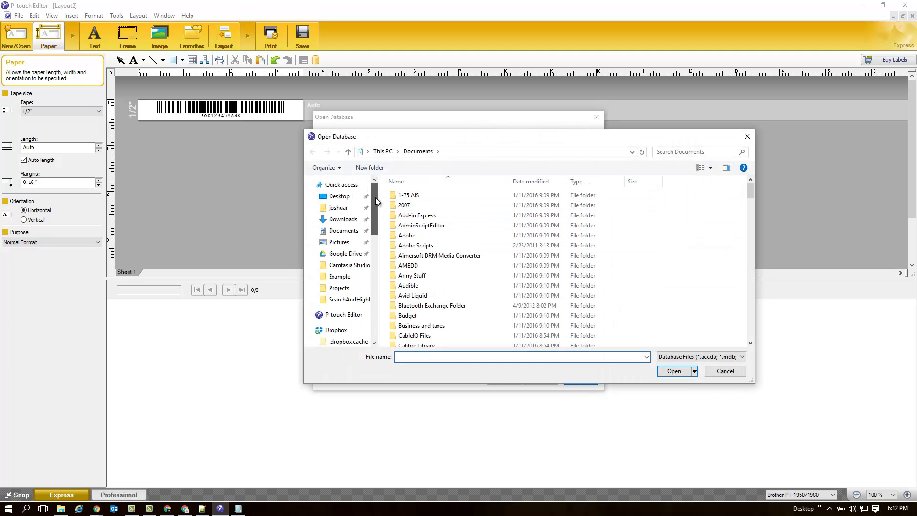
{"action": "left_click", "coordinate": [347, 212]}
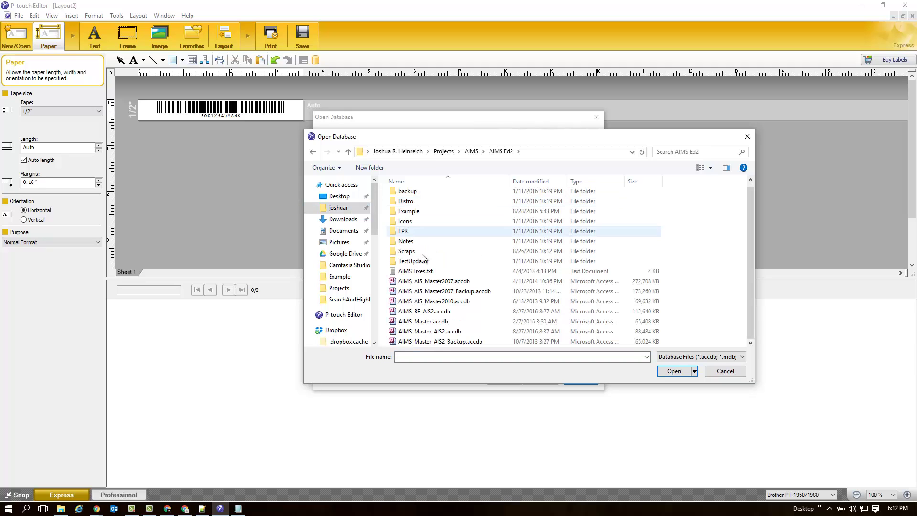
{"action": "double_click", "coordinate": [426, 211]}
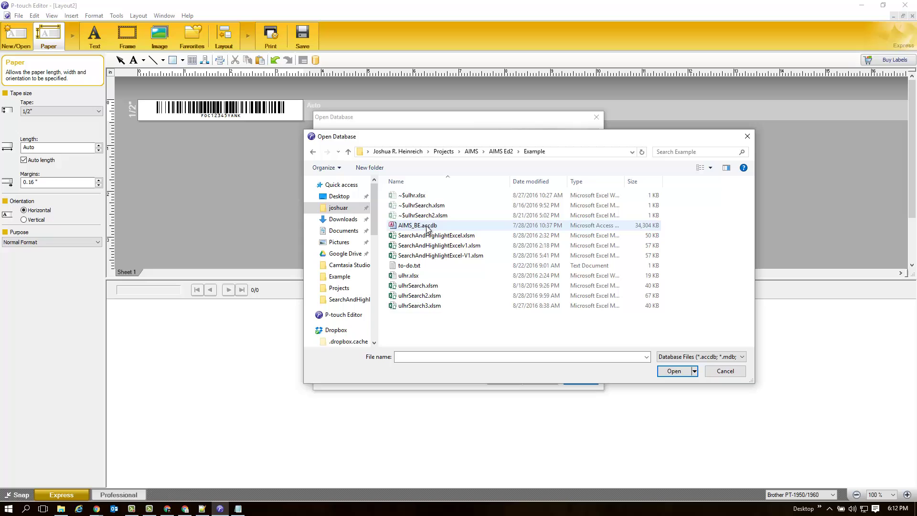
{"action": "left_click", "coordinate": [427, 228]}
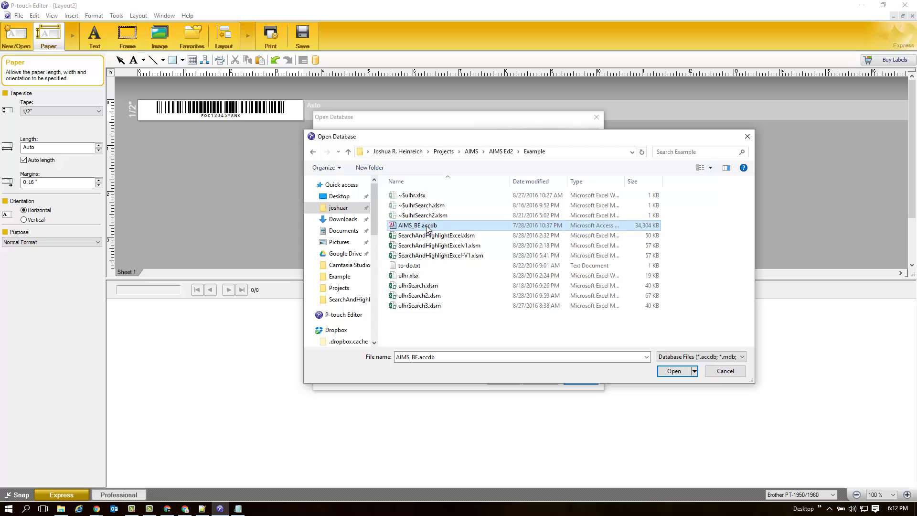
{"action": "left_click", "coordinate": [675, 371]}
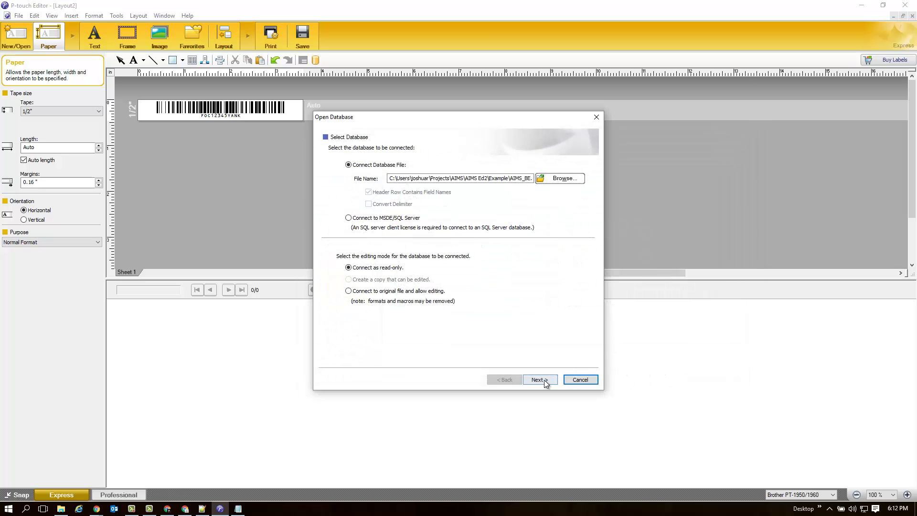
Choose the TblEquip table from the AIMS_BE database.
{"action": "left_click", "coordinate": [546, 381]}
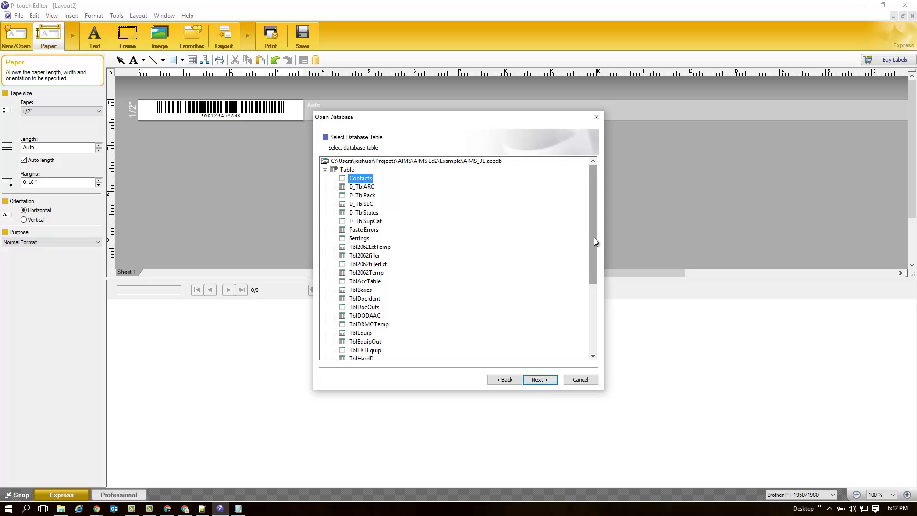
{"action": "left_click_drag", "start_coordinate": [595, 237], "coordinate": [600, 294]}
{"action": "left_click", "coordinate": [372, 239]}
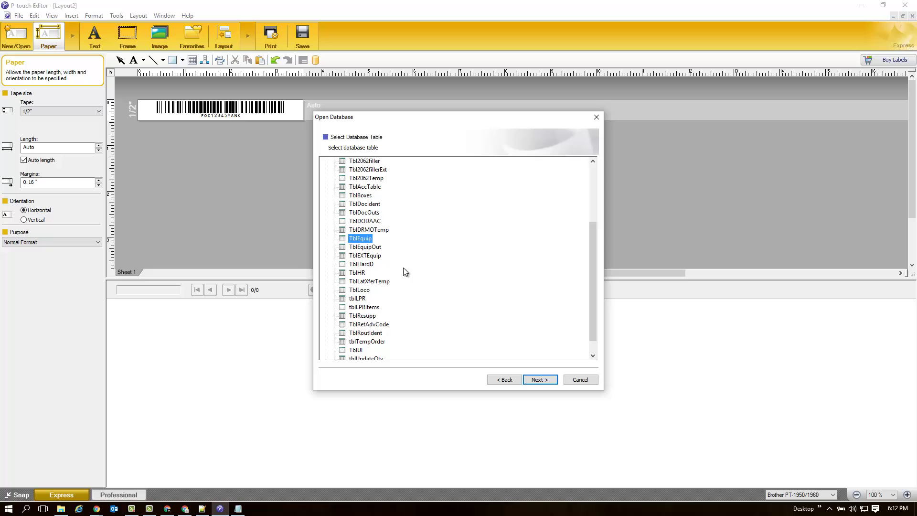
{"action": "left_click", "coordinate": [540, 380]}
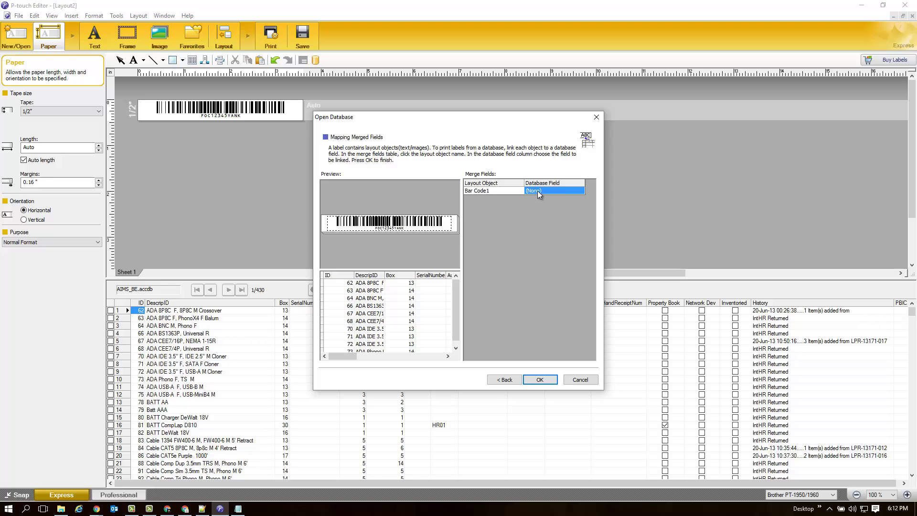
Map Bar Code1 to the SerialNumber database field.
{"action": "left_click", "coordinate": [538, 191]}
{"action": "left_click", "coordinate": [581, 191]}
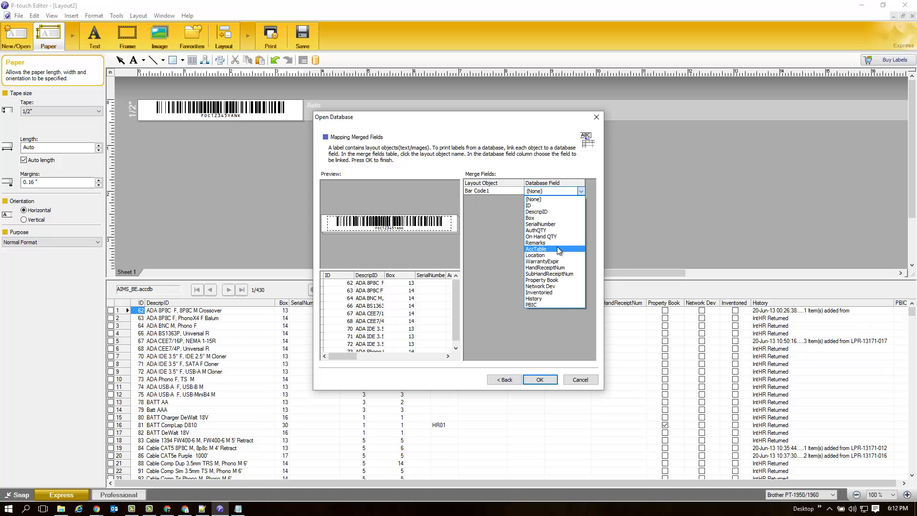
{"action": "left_click", "coordinate": [554, 224]}
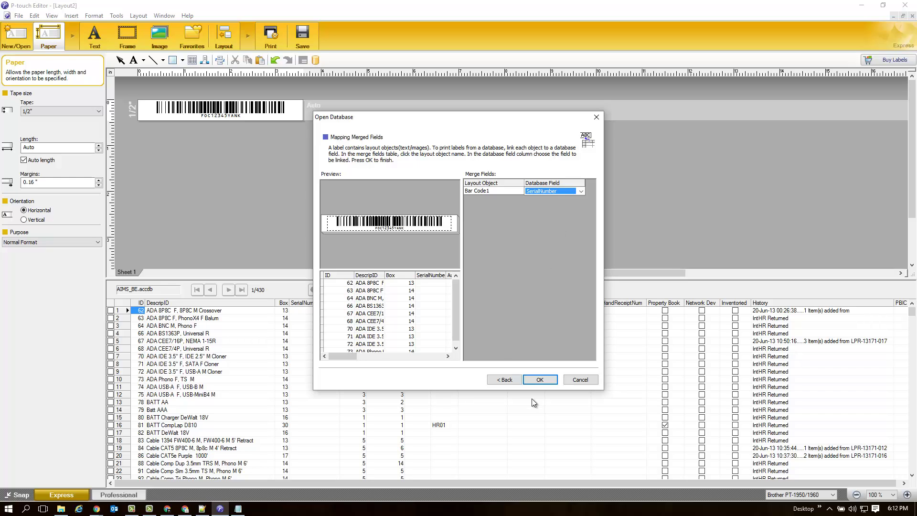
Finish the merge and filter records to DescripID begins with 'SW'.
{"action": "left_click", "coordinate": [540, 380]}
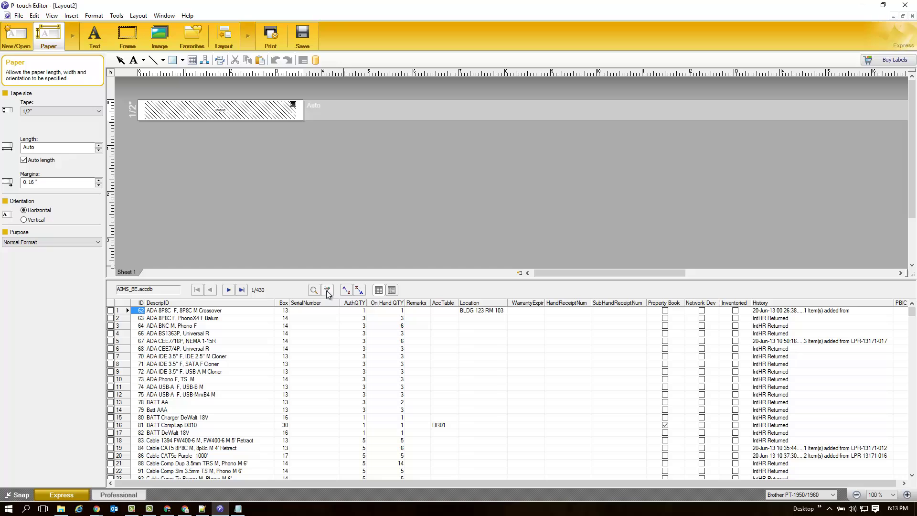
{"action": "left_click", "coordinate": [327, 290]}
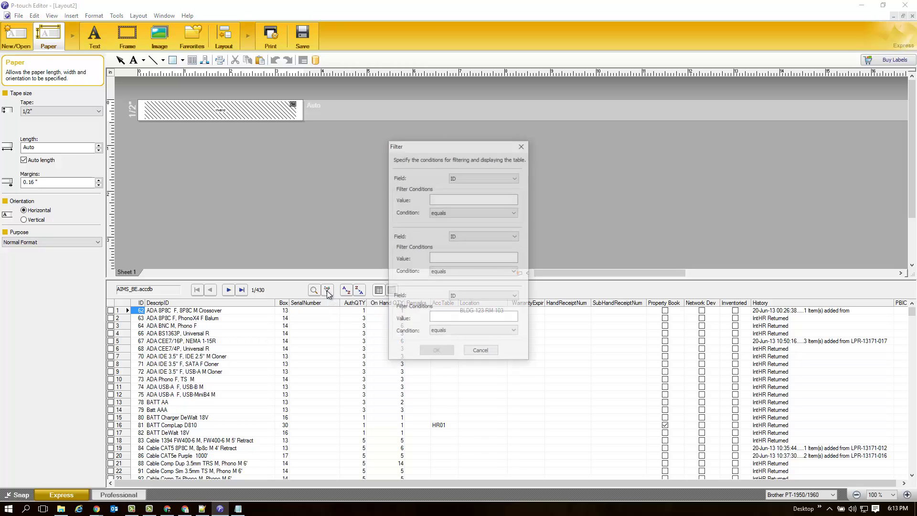
{"action": "left_click", "coordinate": [506, 178]}
{"action": "left_click", "coordinate": [497, 192]}
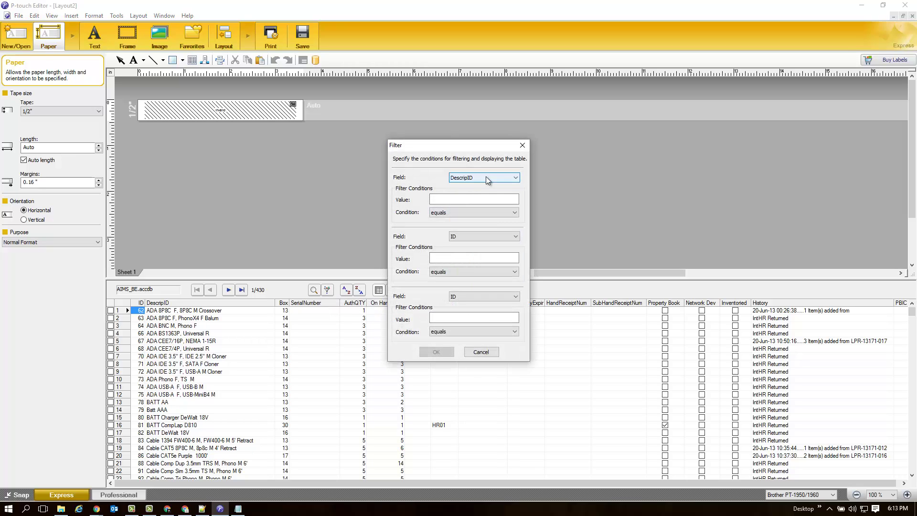
{"action": "left_click", "coordinate": [484, 200]}
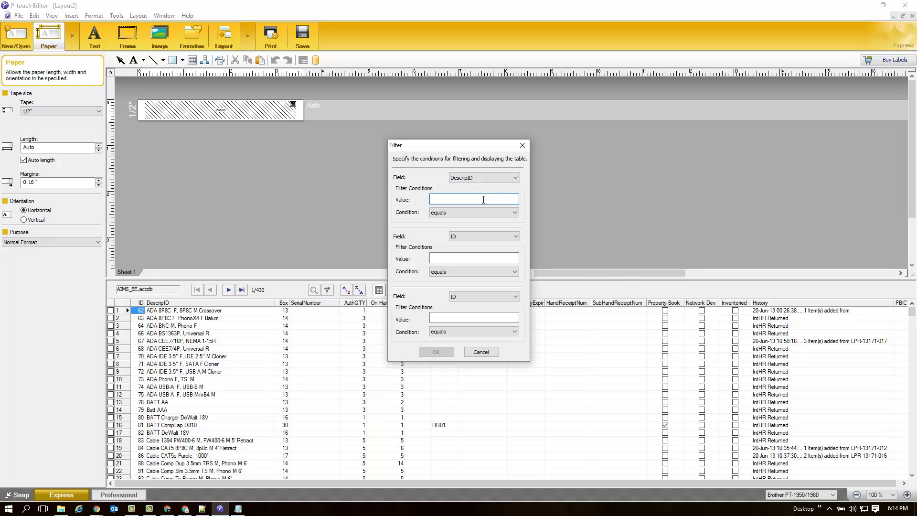
{"action": "type", "text": "SW"}
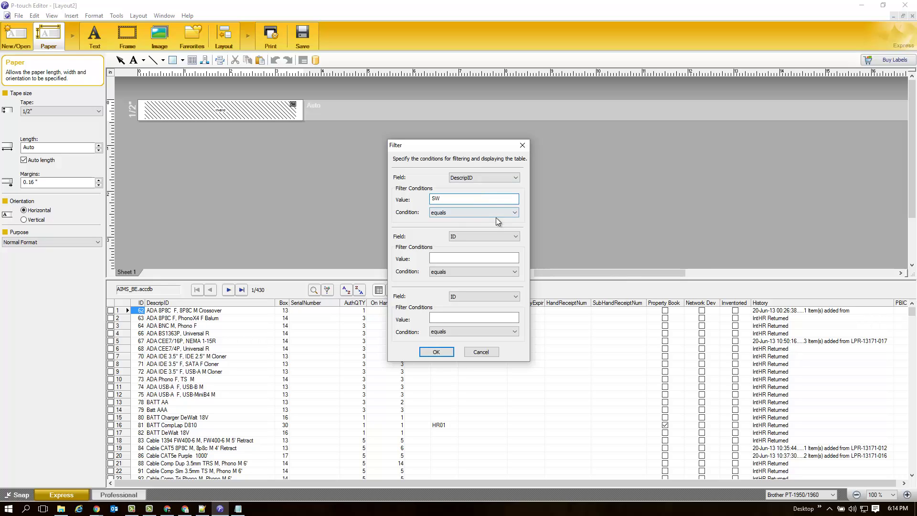
{"action": "left_click", "coordinate": [495, 214]}
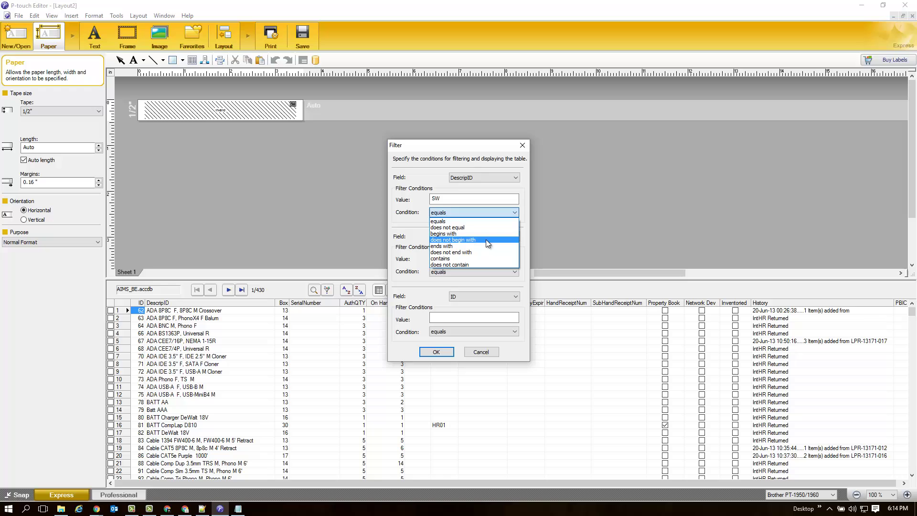
{"action": "left_click", "coordinate": [486, 234]}
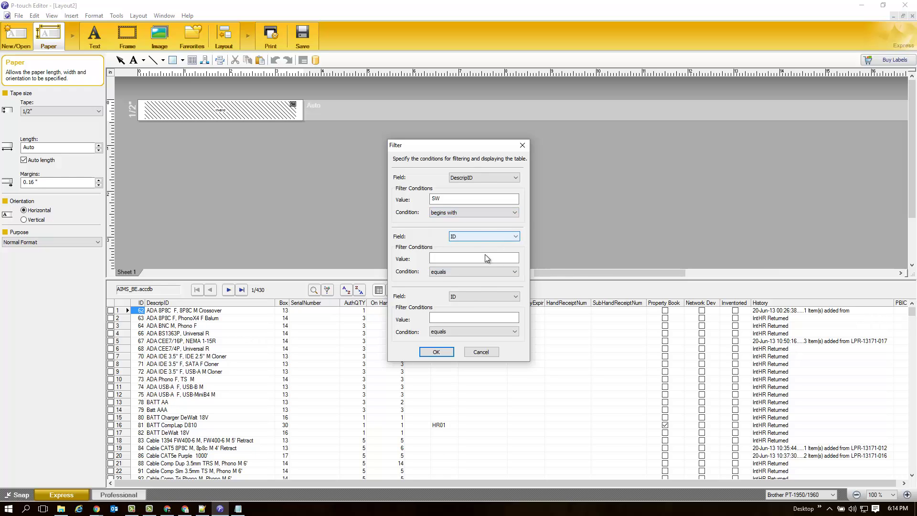
{"action": "left_click", "coordinate": [443, 352]}
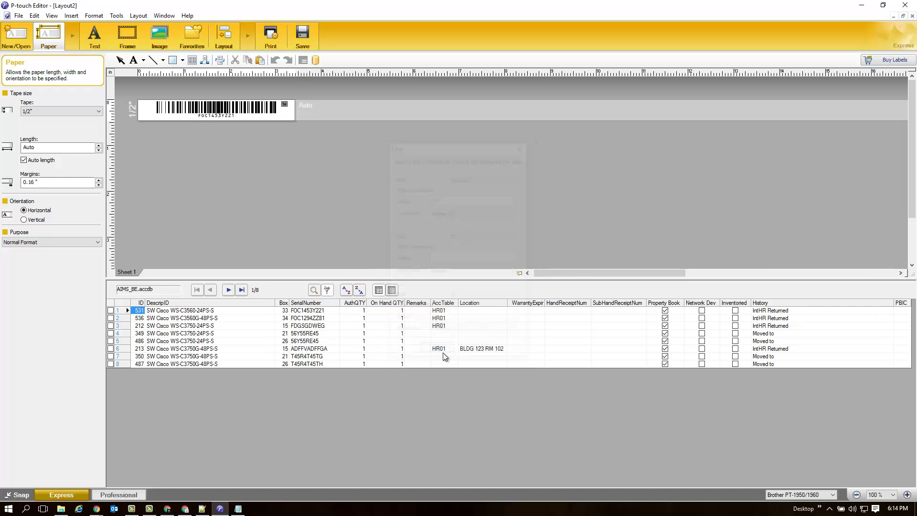
Tick the print checkbox on each of the eight SW switch rows in the grid.
{"action": "left_click", "coordinate": [110, 310]}
{"action": "left_click", "coordinate": [111, 317]}
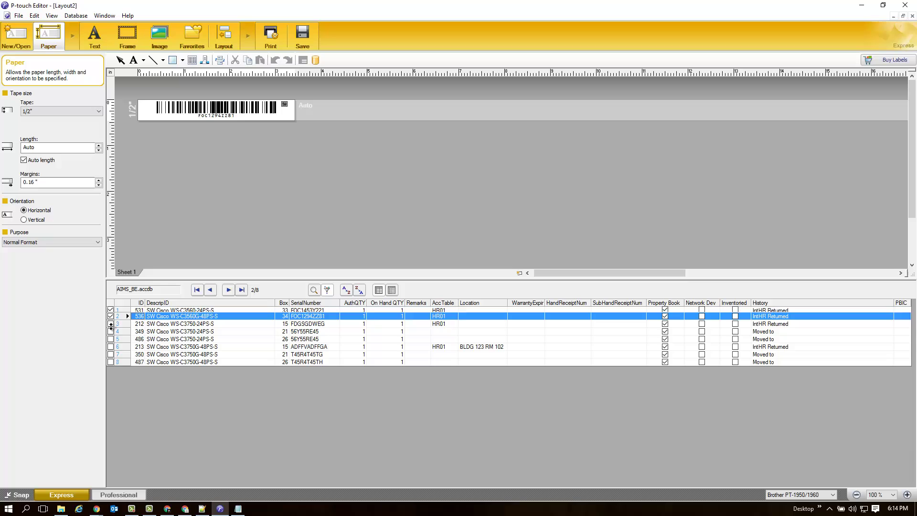
{"action": "left_click", "coordinate": [111, 324]}
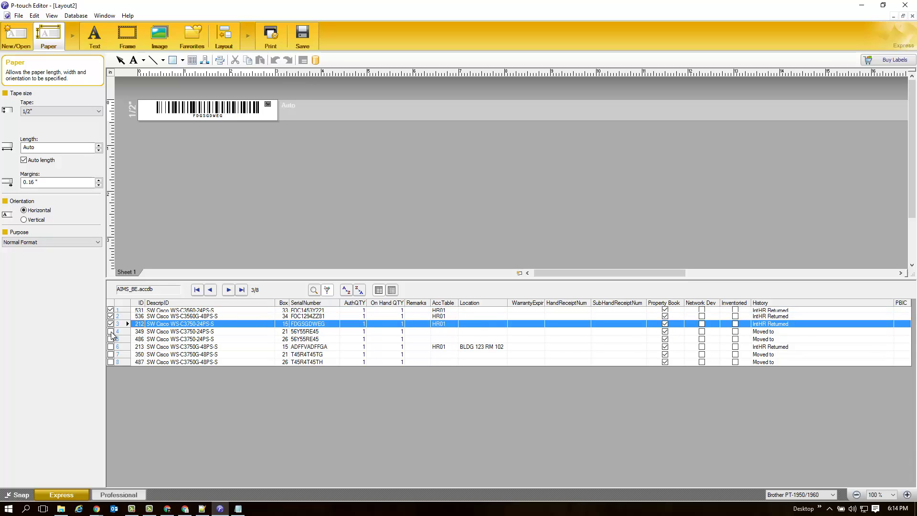
{"action": "left_click", "coordinate": [110, 332]}
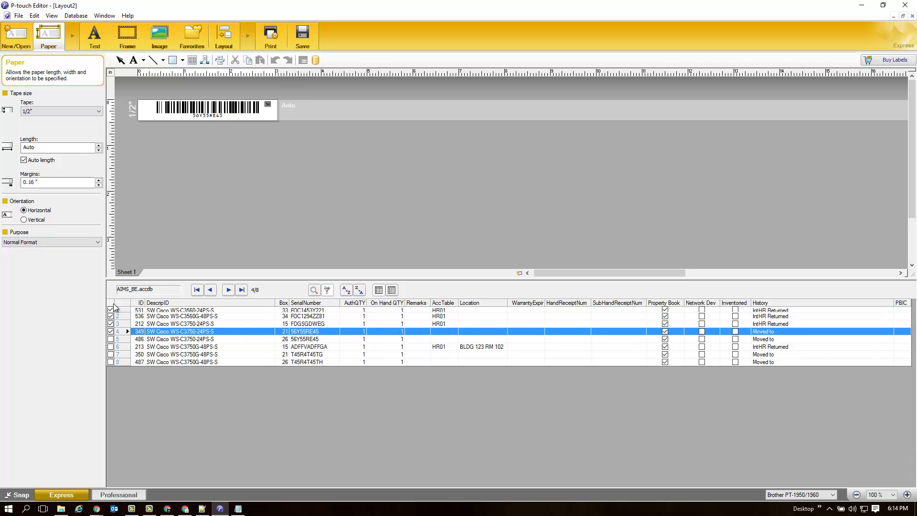
{"action": "left_click", "coordinate": [112, 303]}
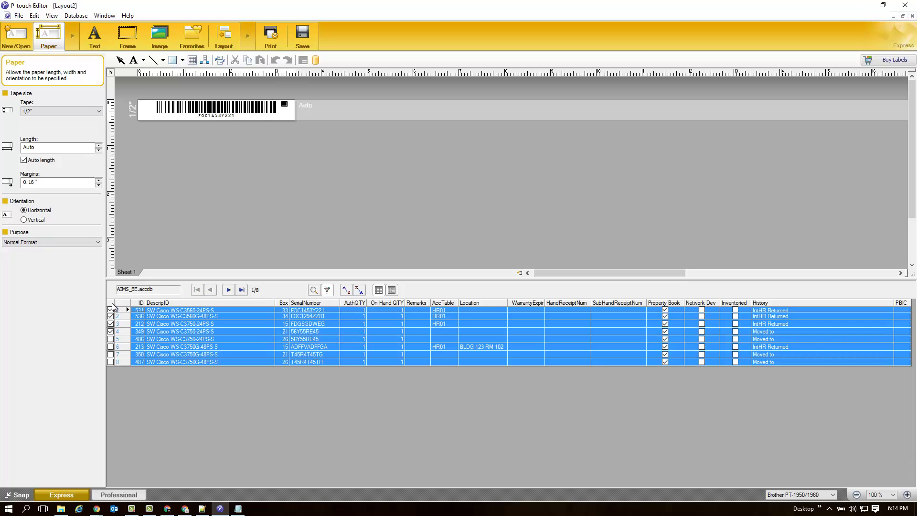
{"action": "left_click", "coordinate": [110, 339]}
{"action": "left_click", "coordinate": [110, 347]}
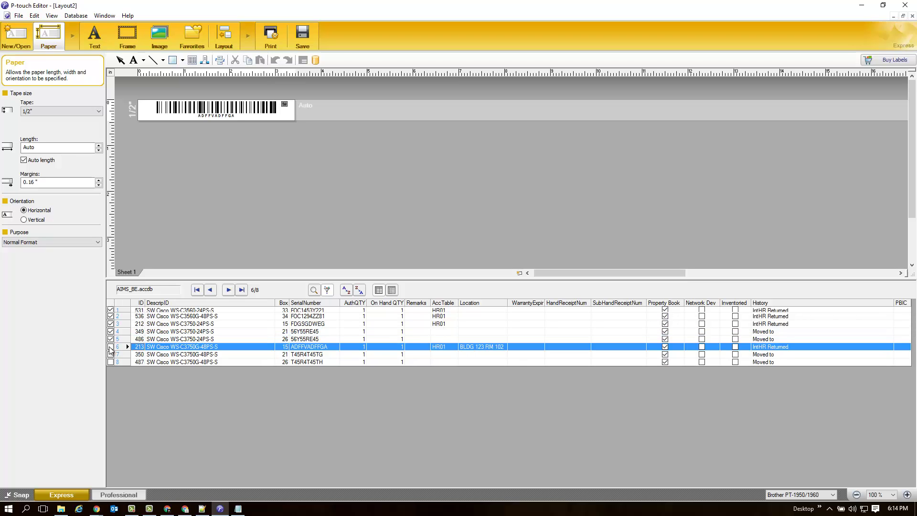
{"action": "left_click", "coordinate": [111, 355]}
{"action": "left_click", "coordinate": [110, 362]}
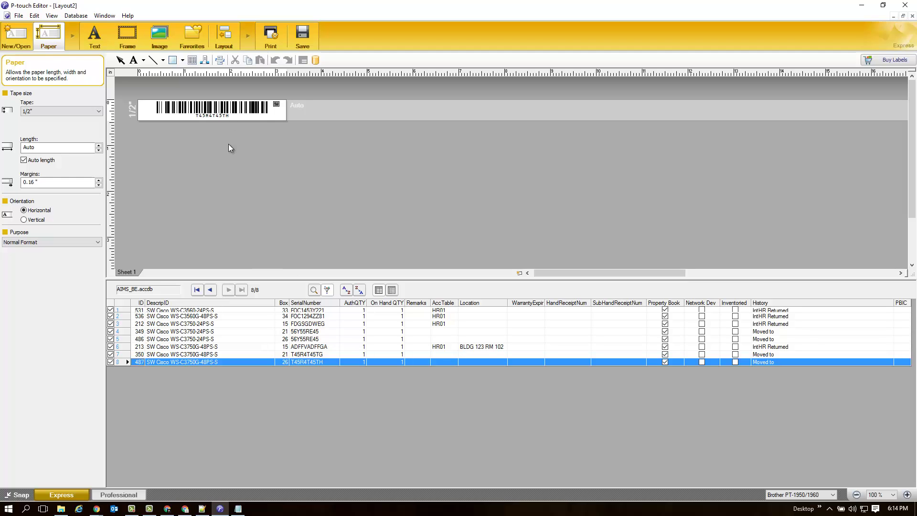
Show the image insertion options, then start a Start-menu search for Paint.
{"action": "left_click", "coordinate": [269, 119]}
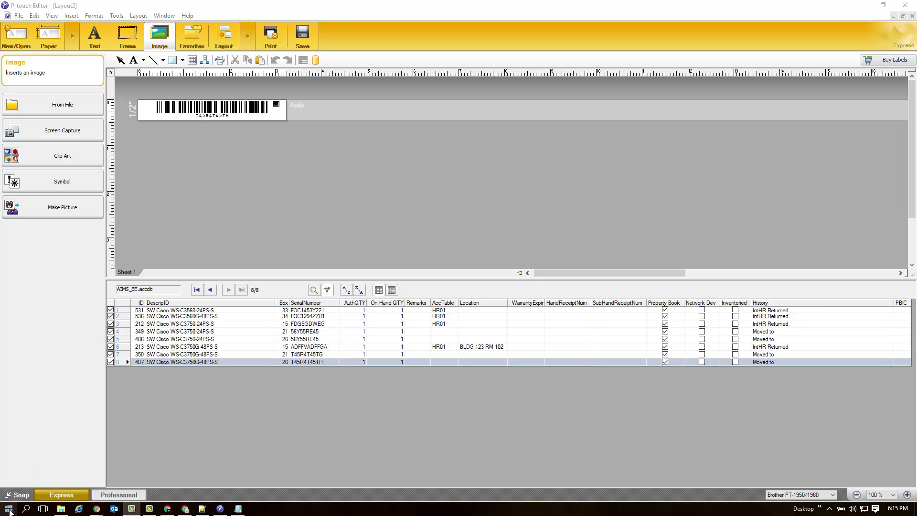
{"action": "left_click", "coordinate": [10, 510]}
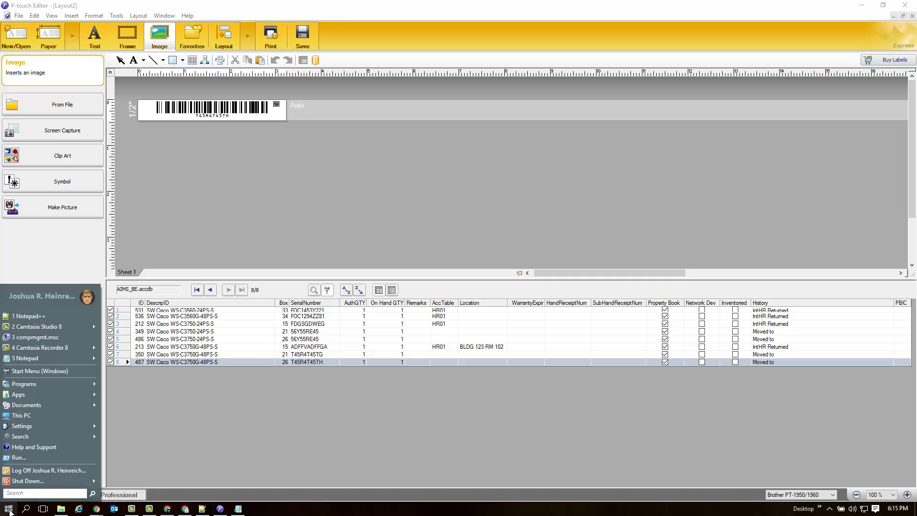
{"action": "left_click", "coordinate": [35, 492]}
Launch Paint, sketch a freehand signature and shrink the canvas to fit around it.
{"action": "type", "text": "compmgmt.msc"}
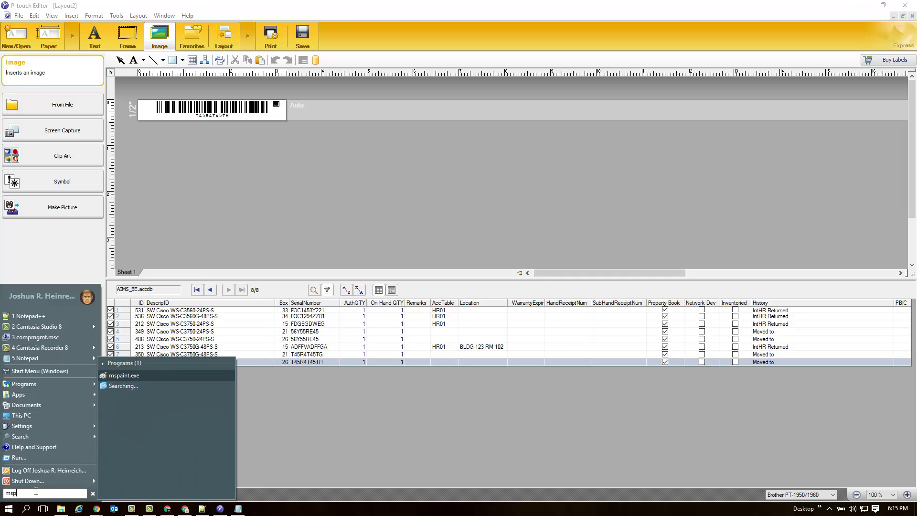
{"action": "key", "text": "Return"}
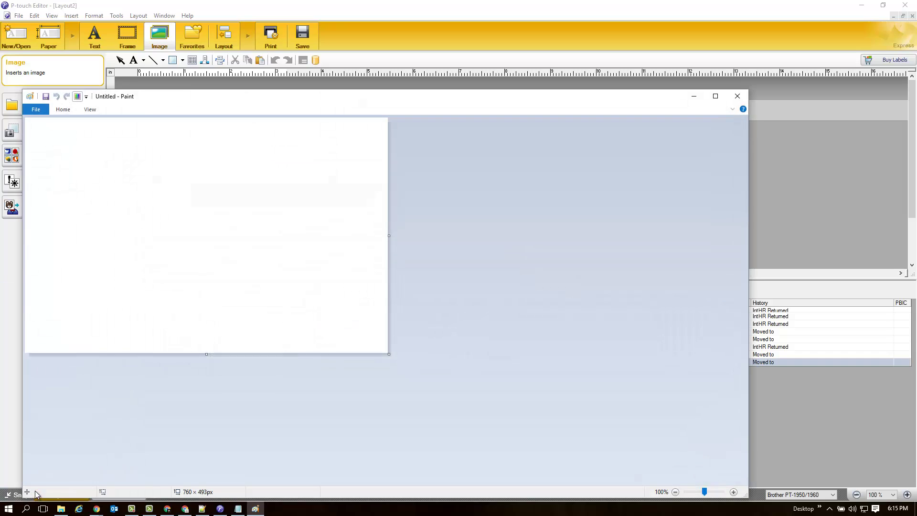
{"action": "left_click", "coordinate": [41, 114]}
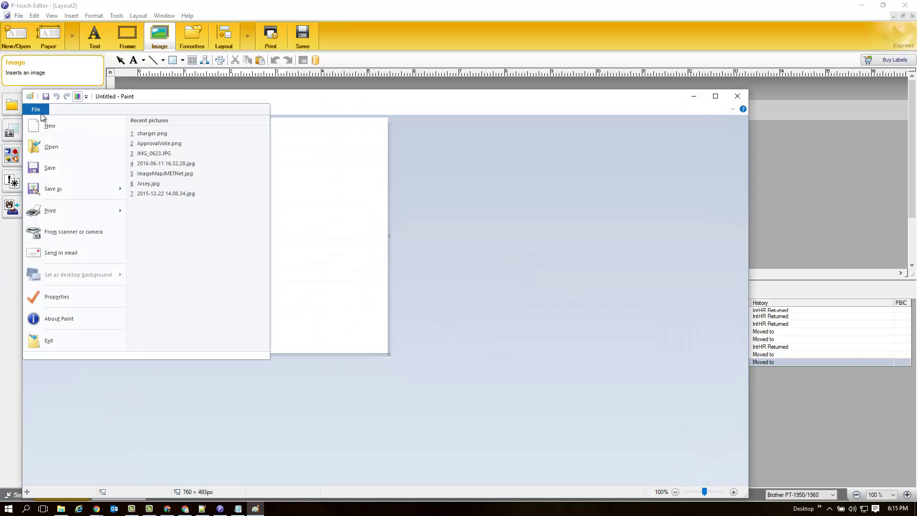
{"action": "left_click", "coordinate": [44, 114]}
{"action": "mouse_move", "coordinate": [59, 130]}
{"action": "left_mouse_down"}
{"action": "mouse_move", "coordinate": [74, 146]}
{"action": "mouse_move", "coordinate": [46, 119]}
{"action": "mouse_move", "coordinate": [59, 143]}
{"action": "mouse_move", "coordinate": [44, 143]}
{"action": "left_mouse_up"}
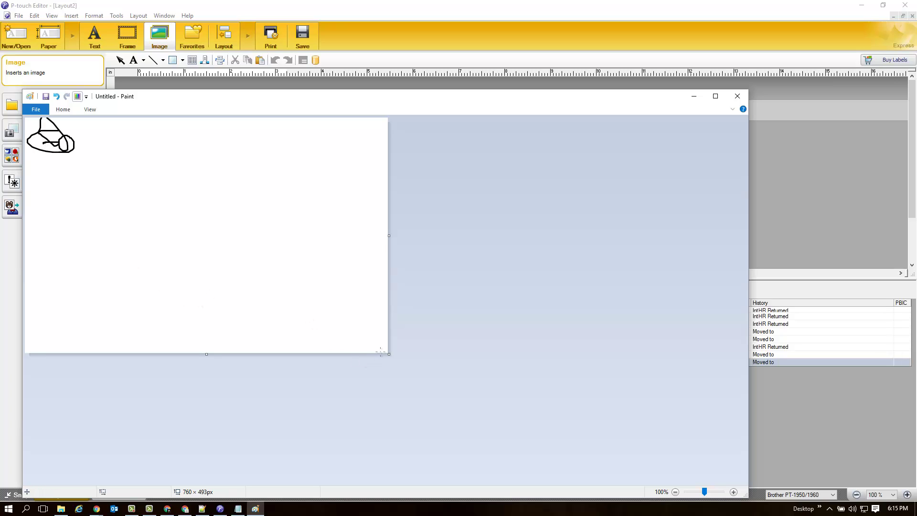
{"action": "mouse_move", "coordinate": [389, 354]}
{"action": "left_mouse_down"}
{"action": "mouse_move", "coordinate": [197, 189]}
{"action": "mouse_move", "coordinate": [85, 154]}
{"action": "left_mouse_up"}
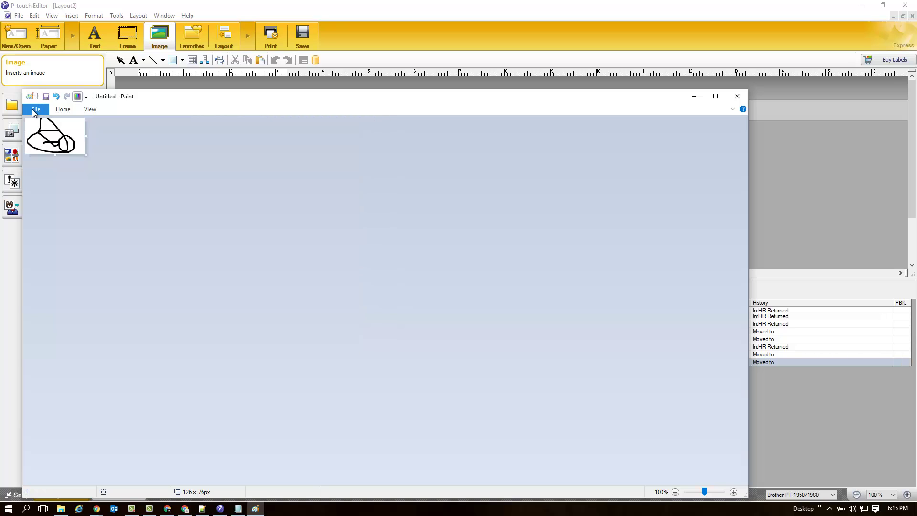
Save the drawing as Signature.png and close Paint.
{"action": "left_click", "coordinate": [36, 110]}
{"action": "left_click", "coordinate": [57, 198]}
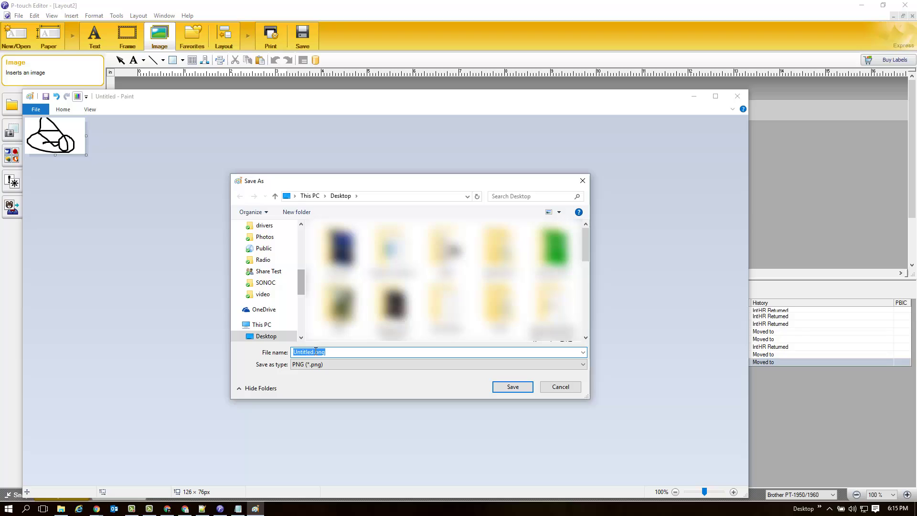
{"action": "type", "text": "Signature"}
{"action": "key", "text": "Return"}
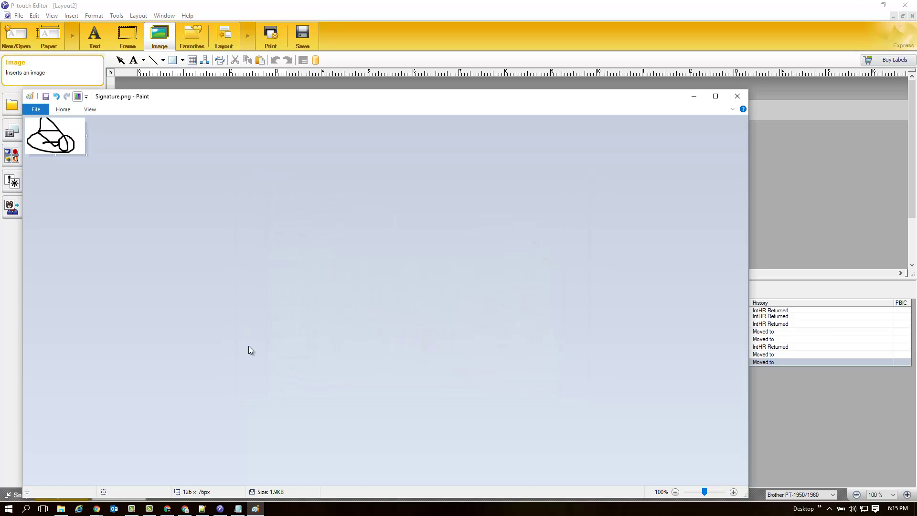
{"action": "left_click", "coordinate": [694, 96]}
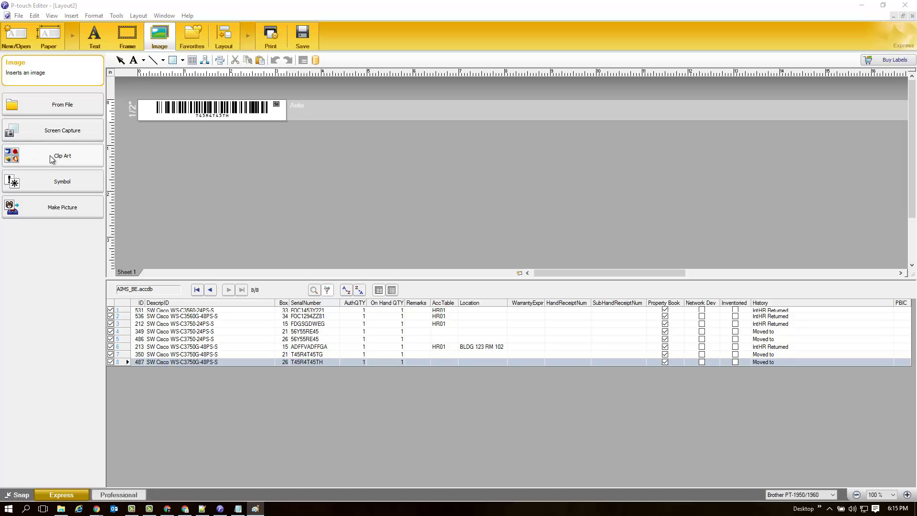
Insert Signature.png from the Desktop onto the label beside the barcode.
{"action": "left_click", "coordinate": [77, 111]}
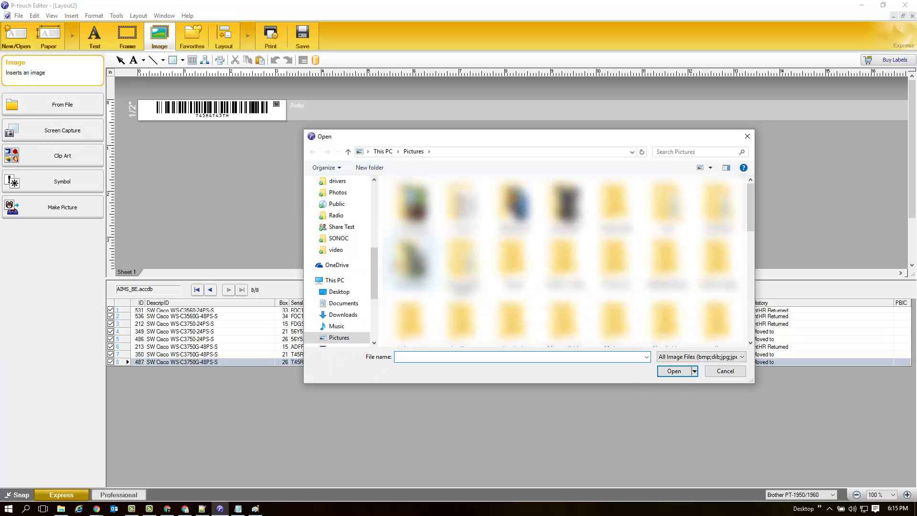
{"action": "left_click_drag", "start_coordinate": [372, 271], "coordinate": [372, 199]}
{"action": "left_click", "coordinate": [339, 196]}
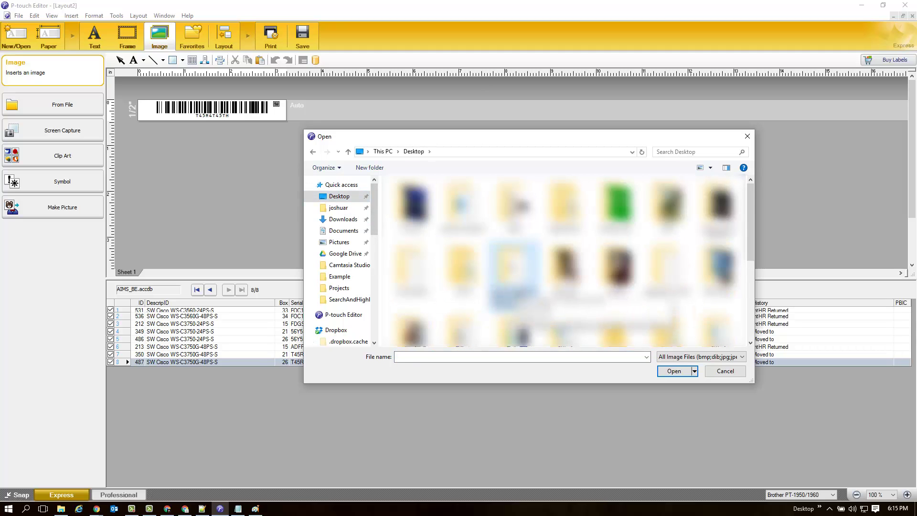
{"action": "left_click", "coordinate": [517, 289]}
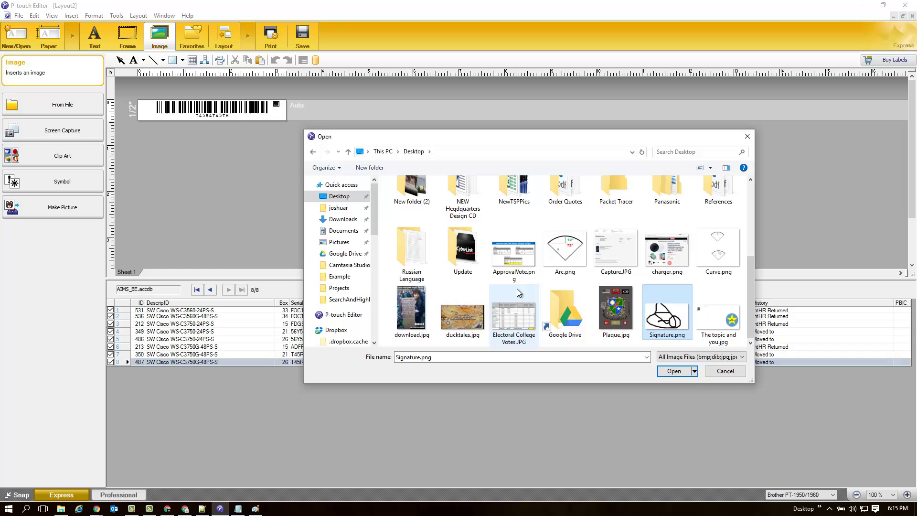
{"action": "left_click", "coordinate": [689, 371]}
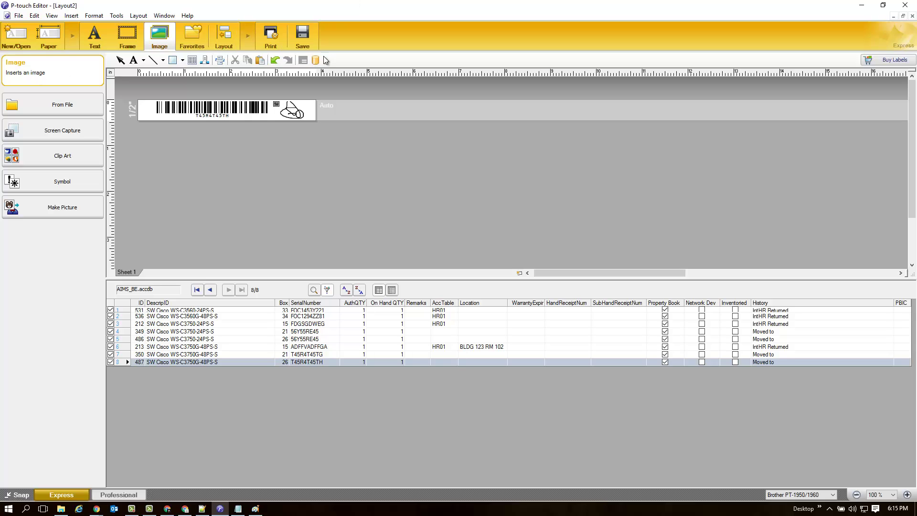
Unmark records 2 through 8 and print the label for the remaining marked record.
{"action": "left_click", "coordinate": [111, 317]}
{"action": "left_click", "coordinate": [111, 324]}
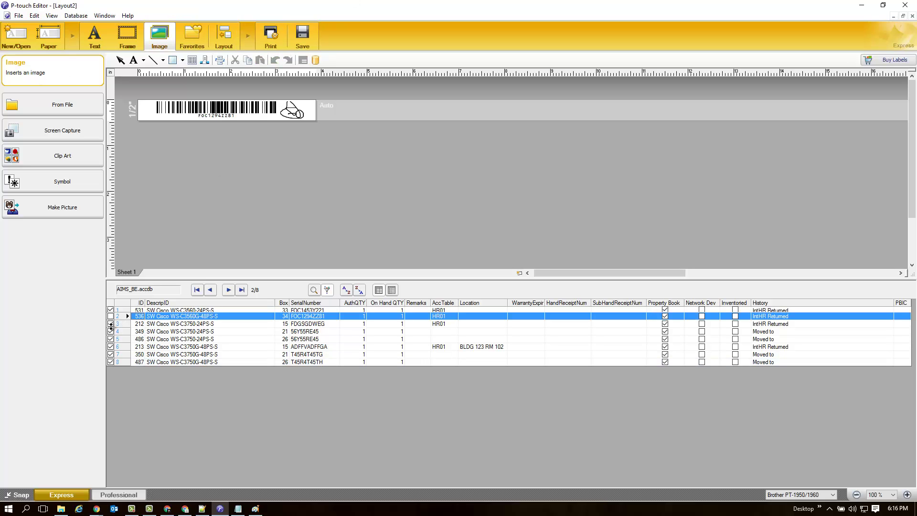
{"action": "left_click", "coordinate": [111, 332]}
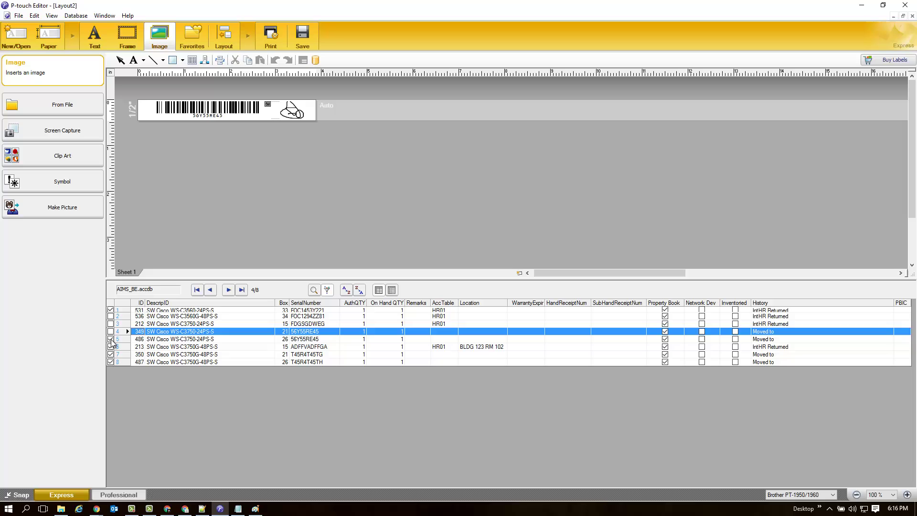
{"action": "left_click", "coordinate": [111, 339]}
{"action": "left_click", "coordinate": [111, 347]}
{"action": "left_click", "coordinate": [111, 354]}
{"action": "left_click", "coordinate": [111, 363]}
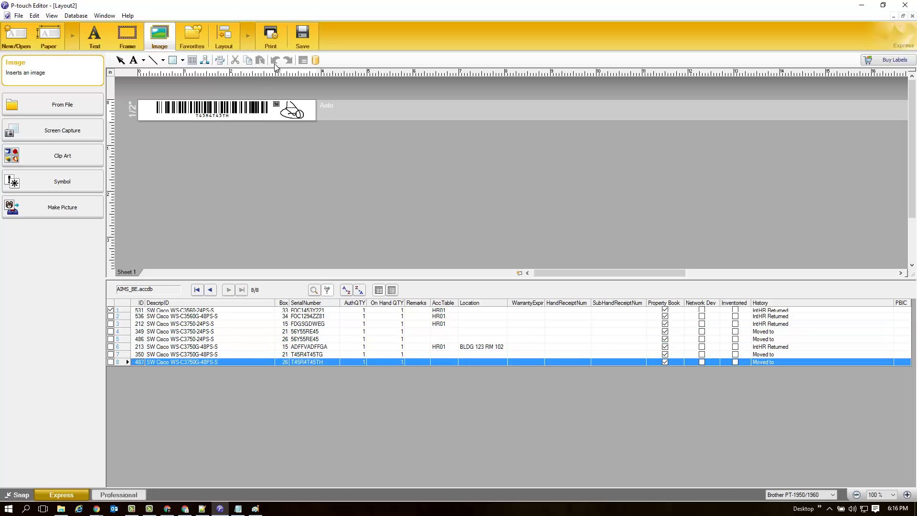
{"action": "left_click", "coordinate": [270, 36]}
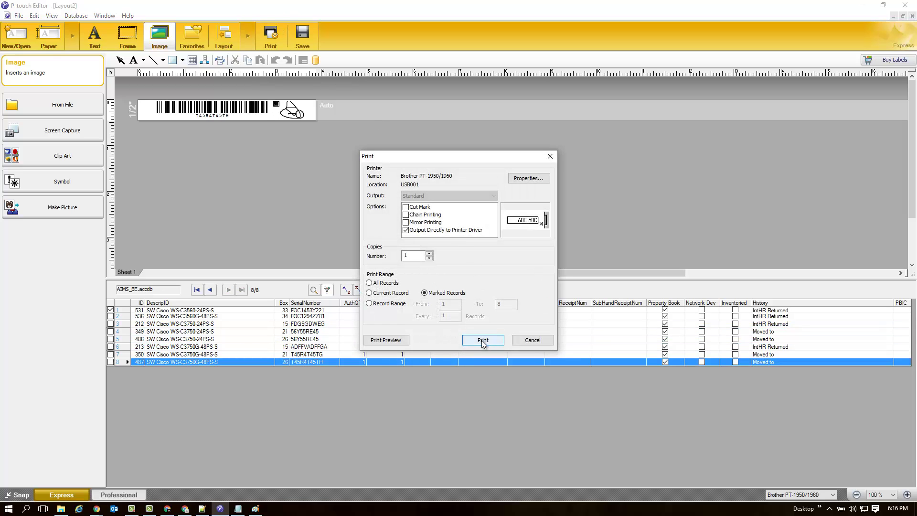
{"action": "left_click", "coordinate": [483, 341]}
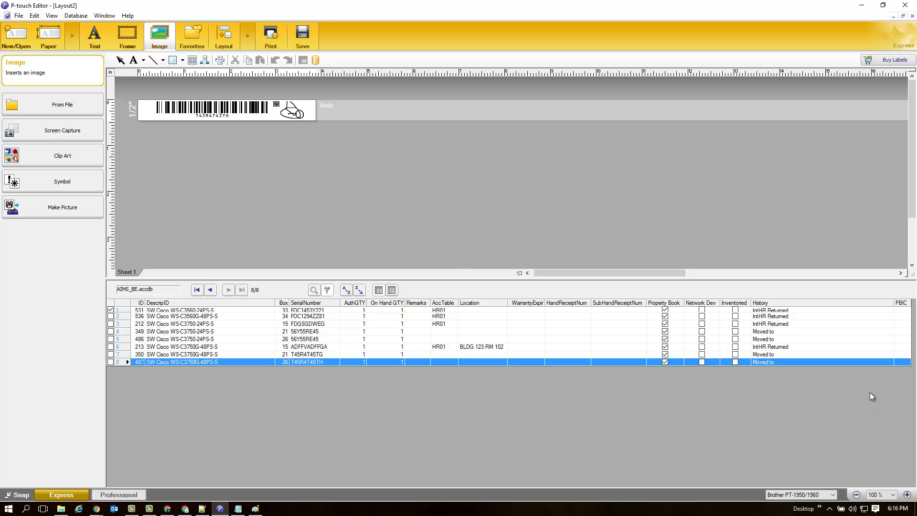
Merge DescripID as text with its field name, showing record 2's SW Cisco WS-C3560G-48PS-S.
{"action": "left_click", "coordinate": [204, 316]}
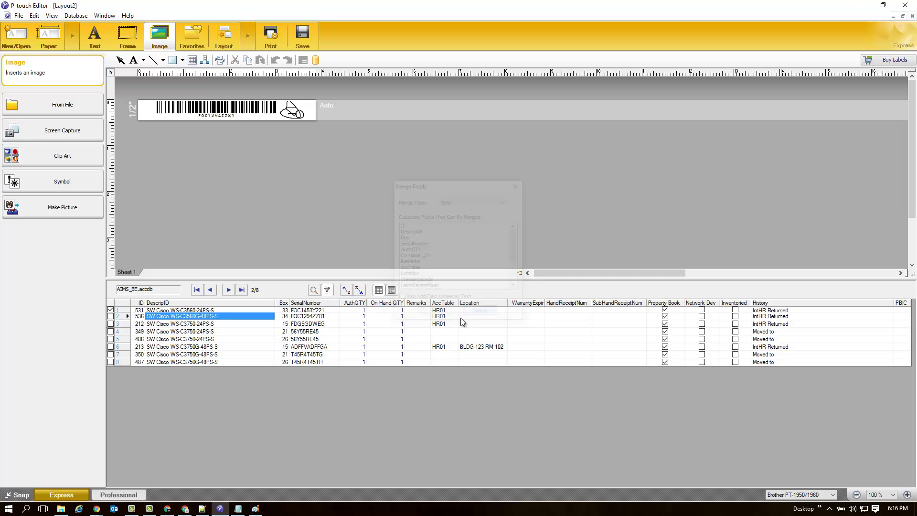
{"action": "right_click", "coordinate": [204, 317]}
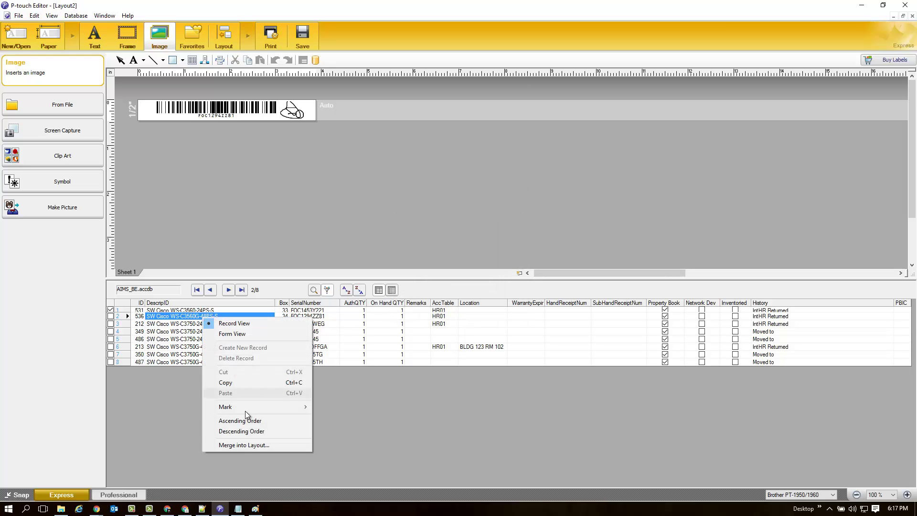
{"action": "left_click", "coordinate": [245, 446]}
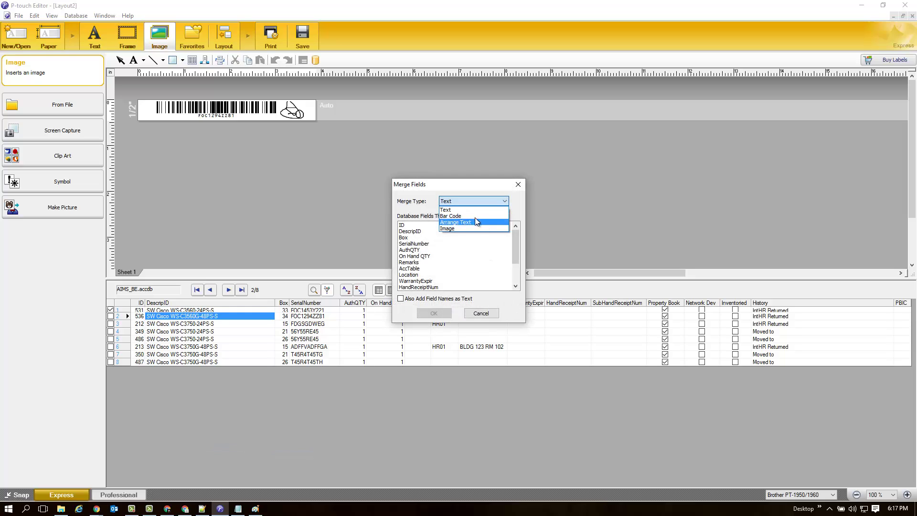
{"action": "left_click", "coordinate": [448, 210]}
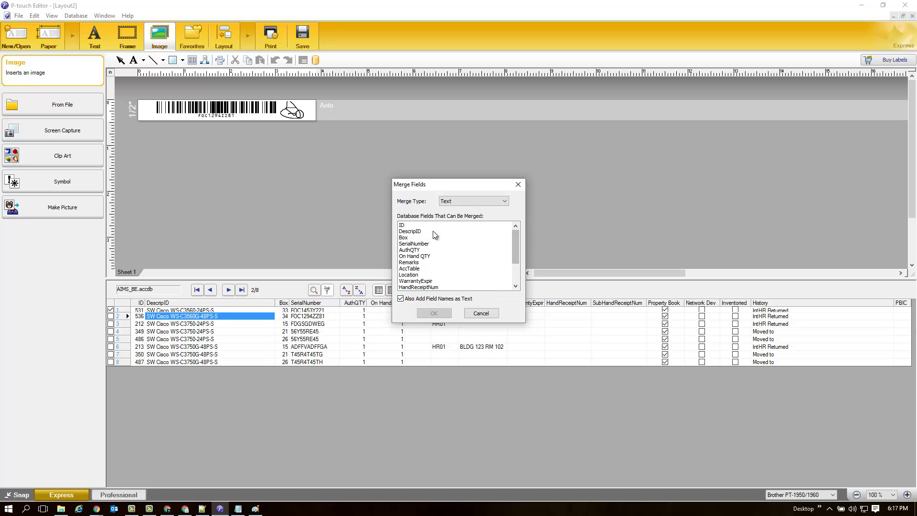
{"action": "left_click", "coordinate": [417, 232]}
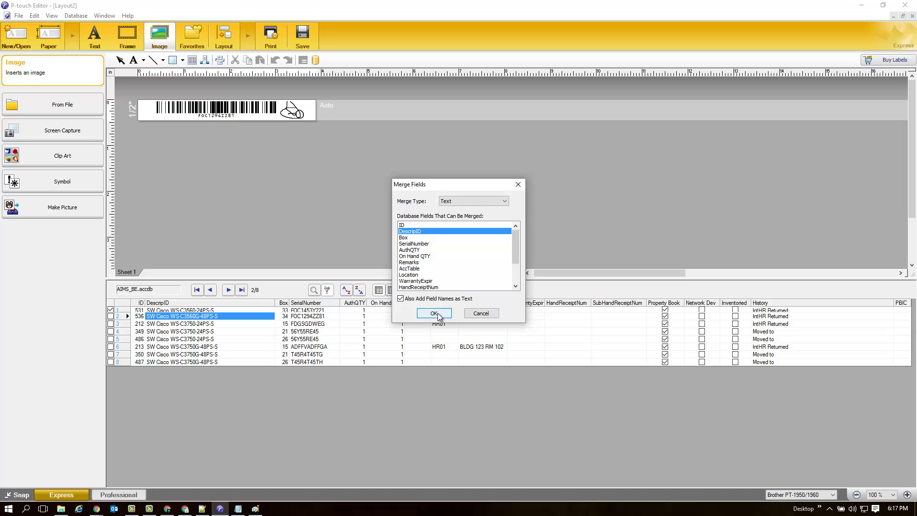
{"action": "left_click", "coordinate": [434, 313]}
{"action": "left_click", "coordinate": [320, 110]}
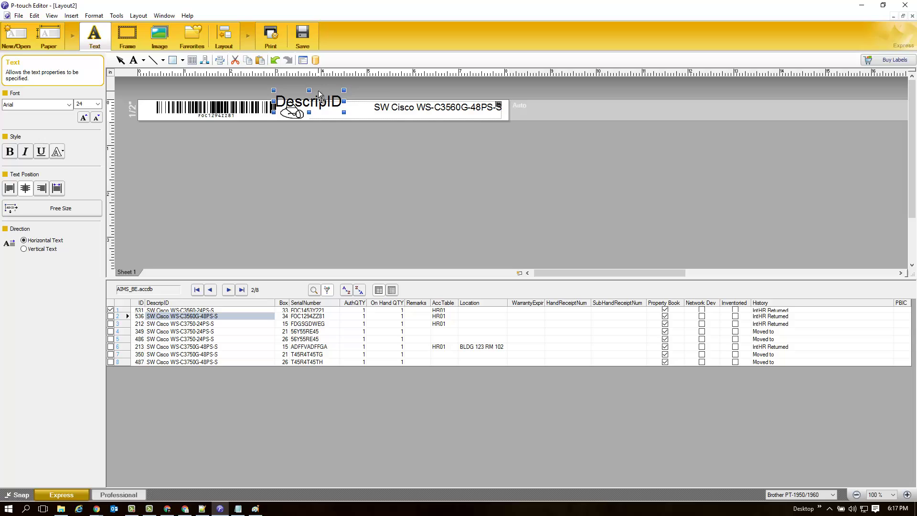
Delete the DescripID caption and move the description text left beside the signature.
{"action": "key", "text": "Delete"}
{"action": "left_click", "coordinate": [400, 110]}
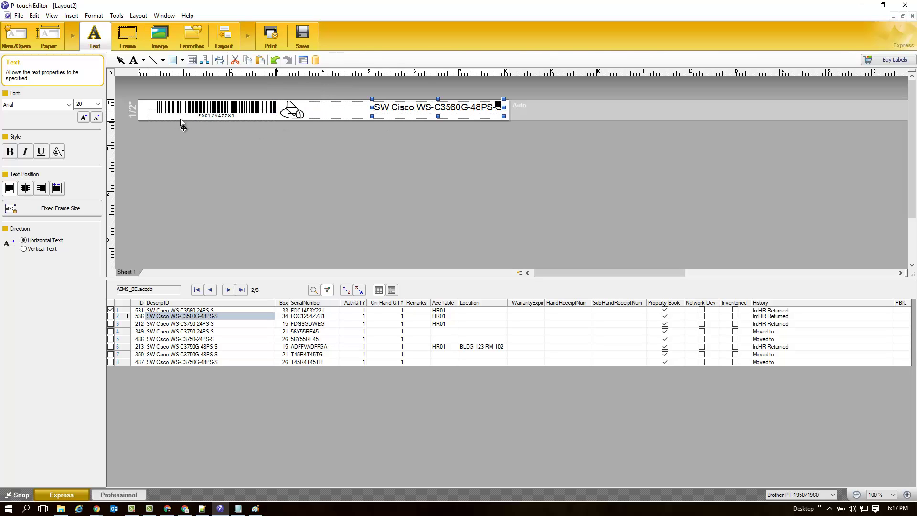
{"action": "left_click_drag", "start_coordinate": [402, 117], "coordinate": [340, 114]}
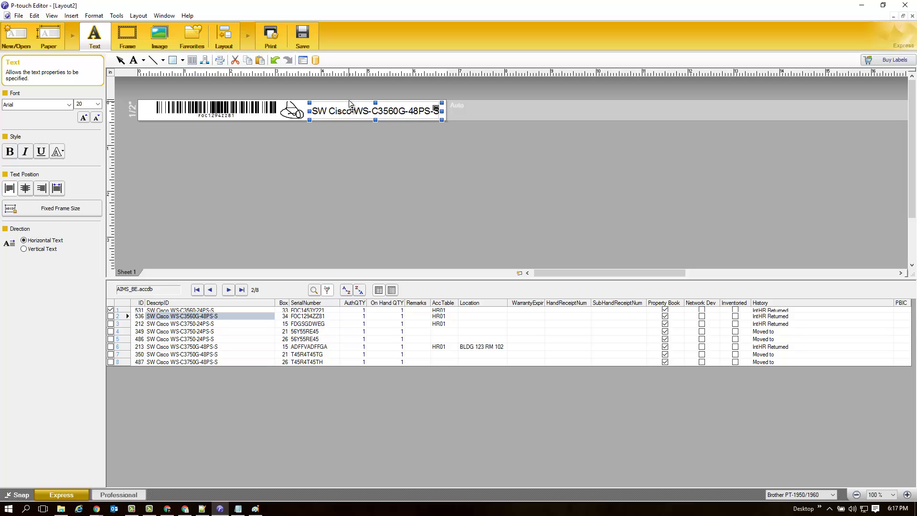